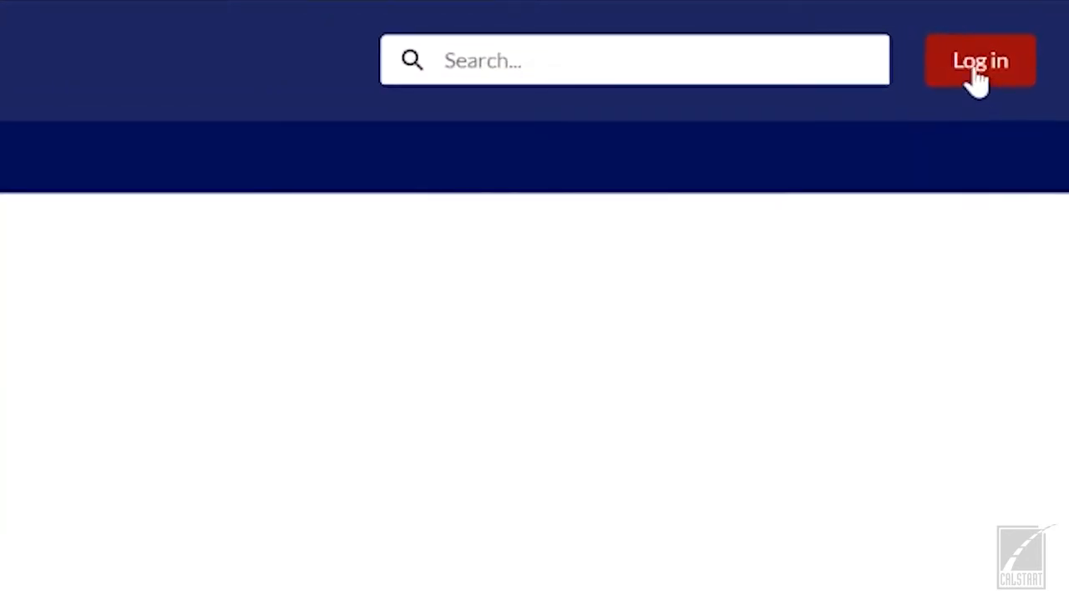
Step: Open the EnergIIZE portal's login page from the header's Log in button
click(977, 74)
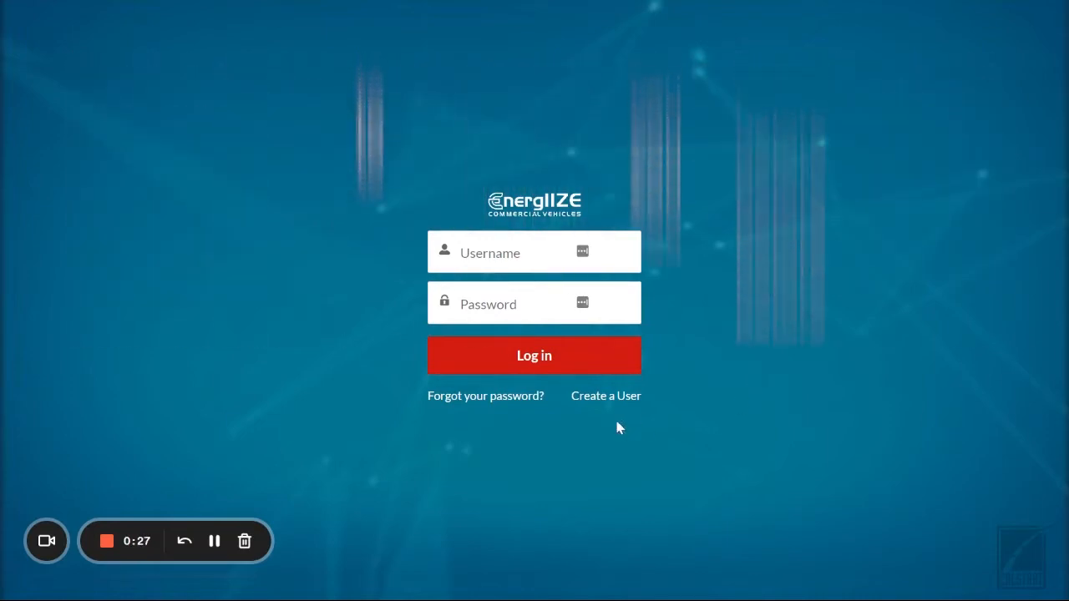
click(598, 404)
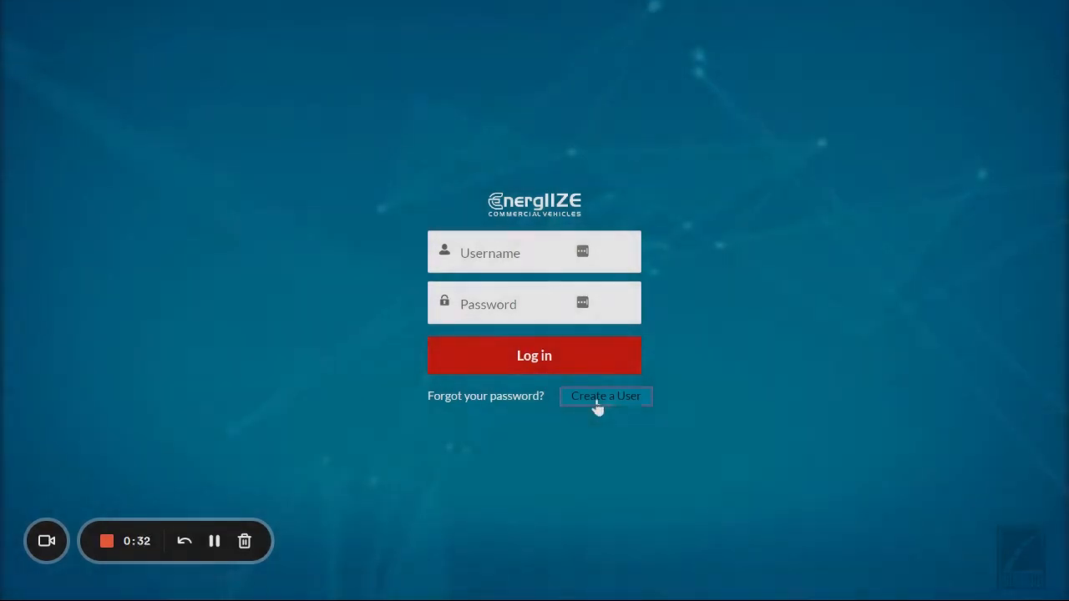
click(595, 404)
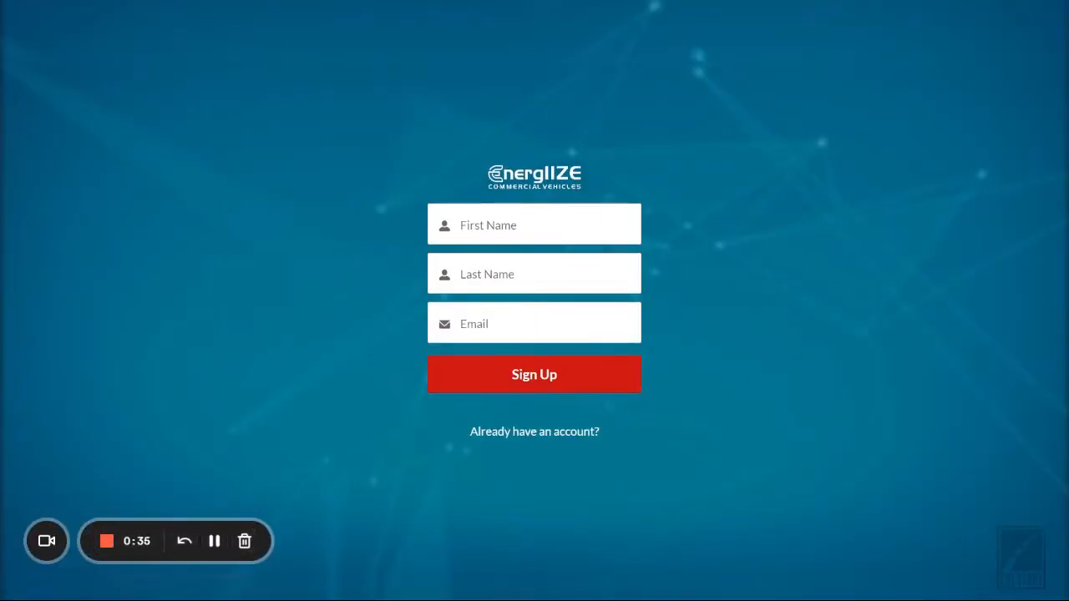
key(Tab)
key(Tab)
key(Tab)
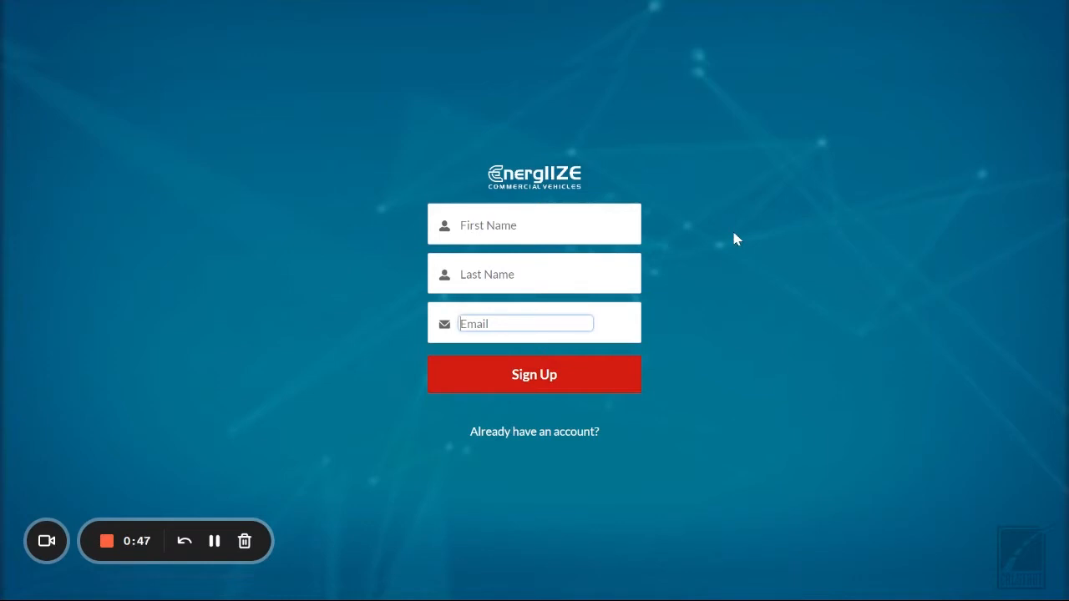
click(583, 436)
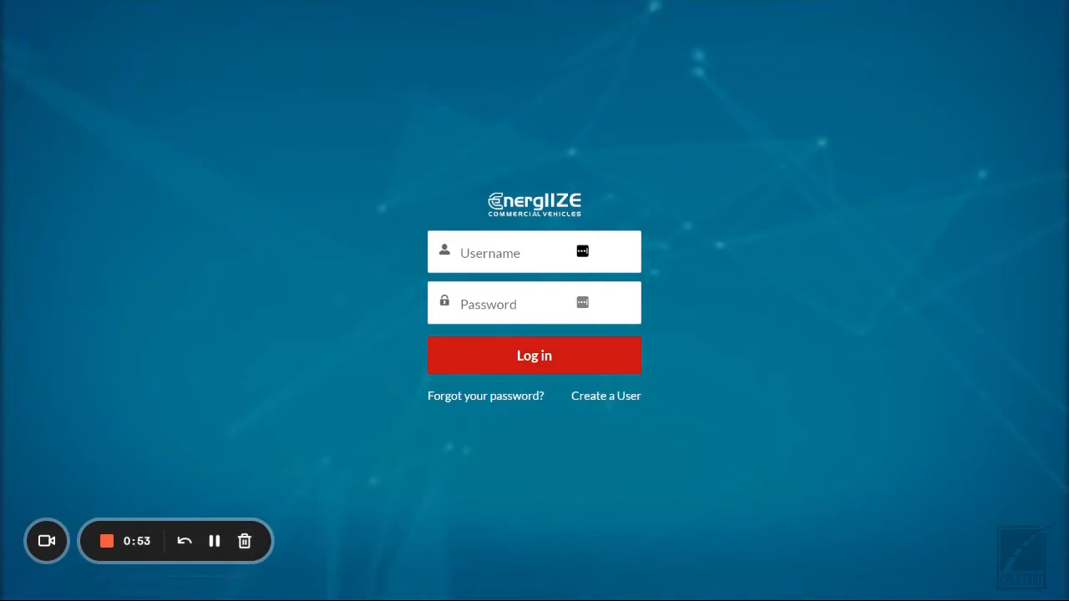
Step: Sign in with the account's e-mail username and password
click(526, 252)
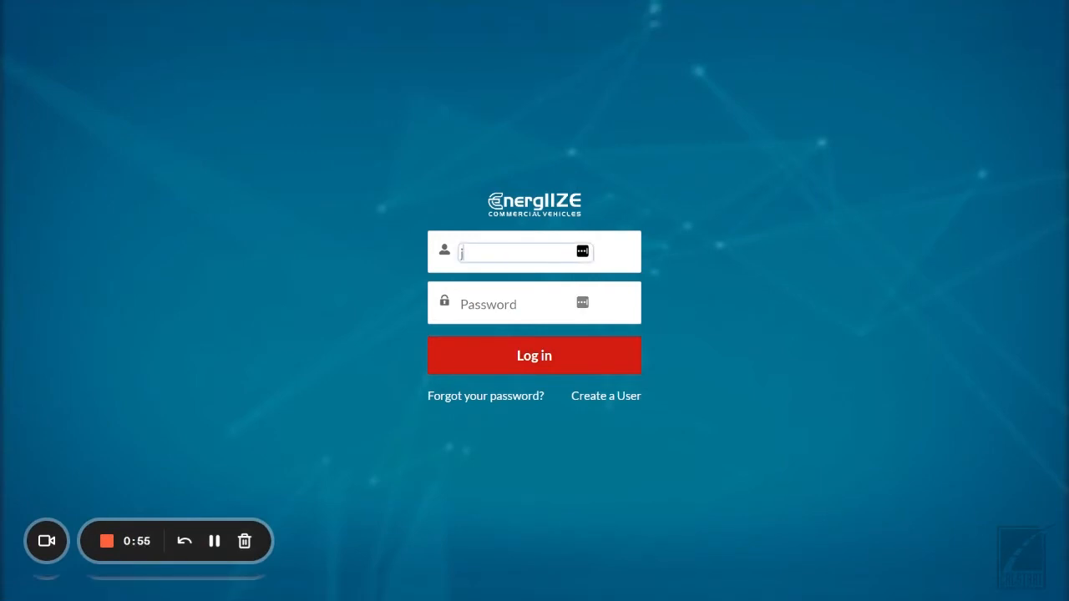
key(Tab)
text(•••••••••)
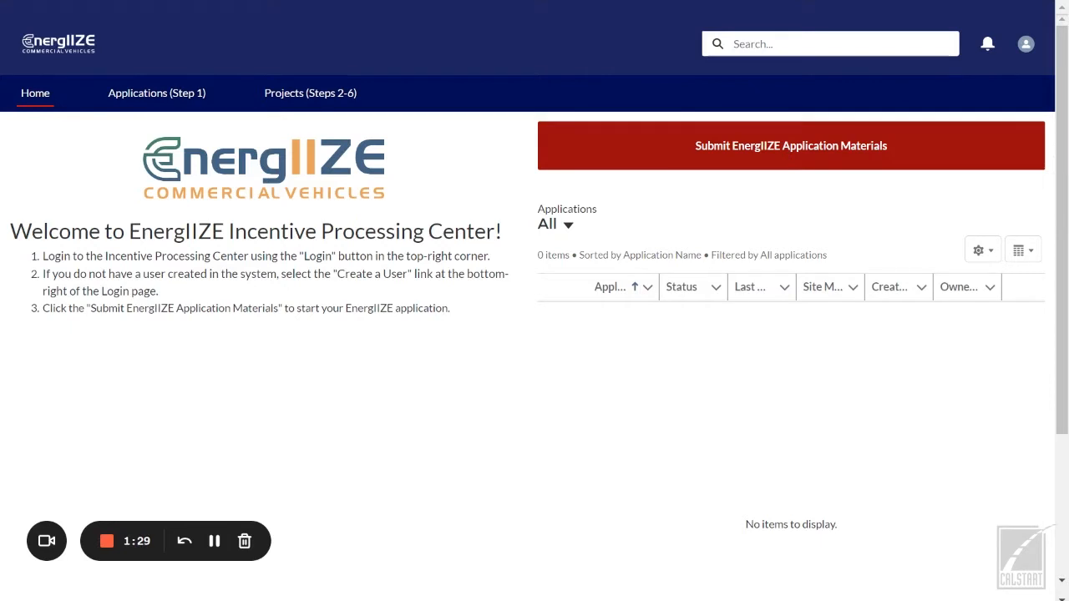
Step: Create a new EnergIIZE application, answering Yes that the station is open to the public
click(788, 159)
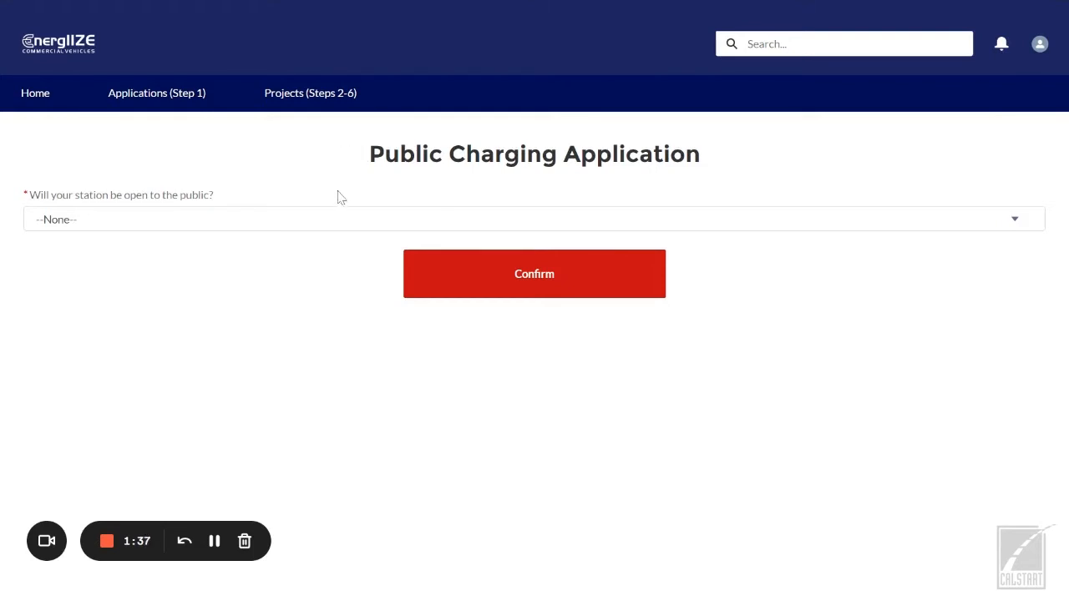
click(318, 224)
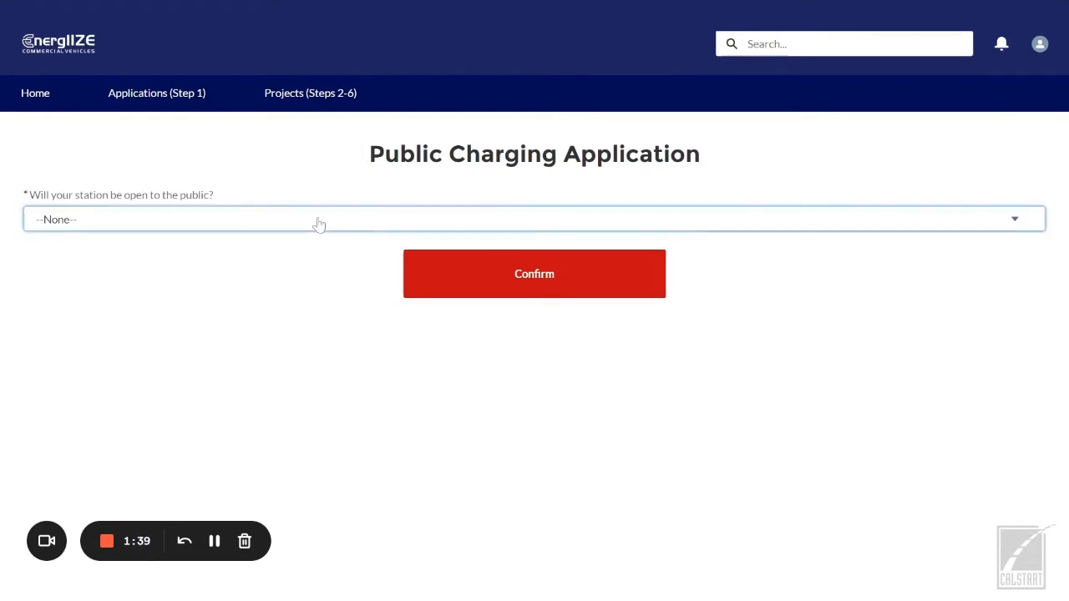
click(167, 291)
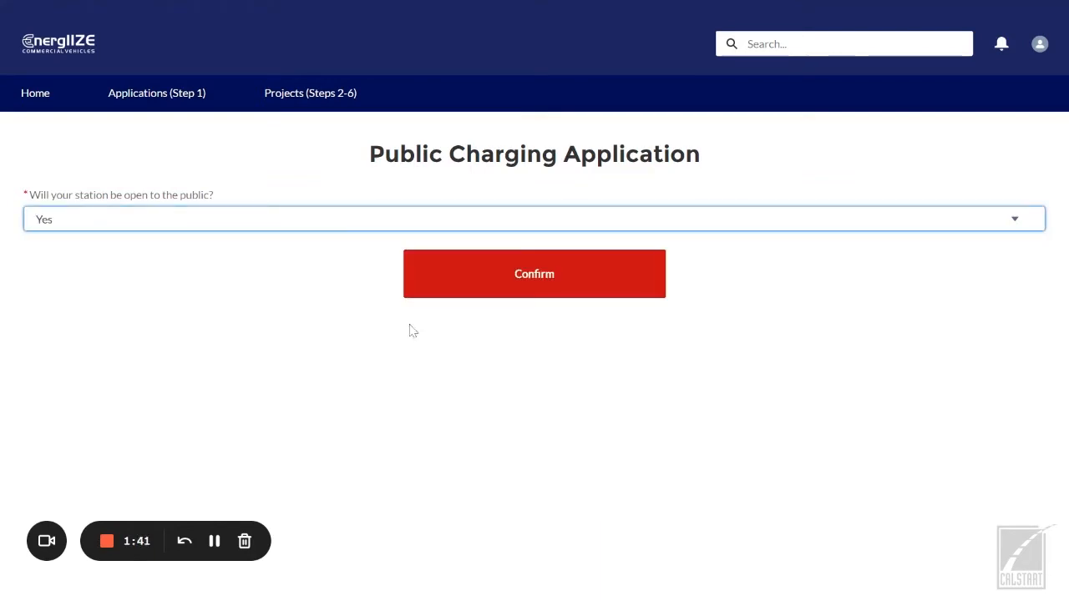
click(493, 277)
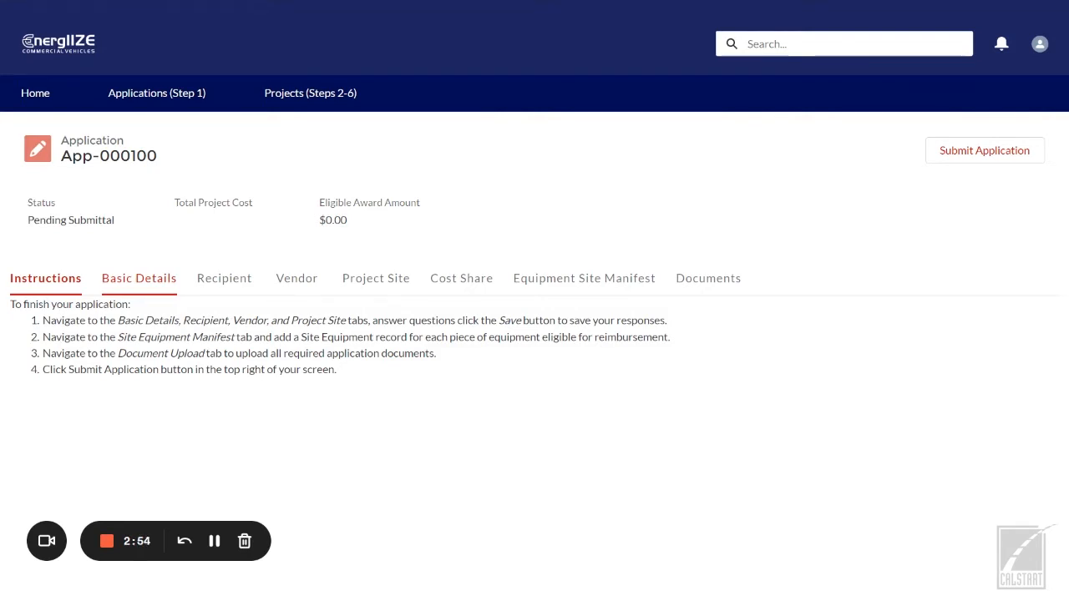
Step: Enter a $100,000 estimated total project cost and answer Yes to Jump Start Equity Criteria
click(156, 294)
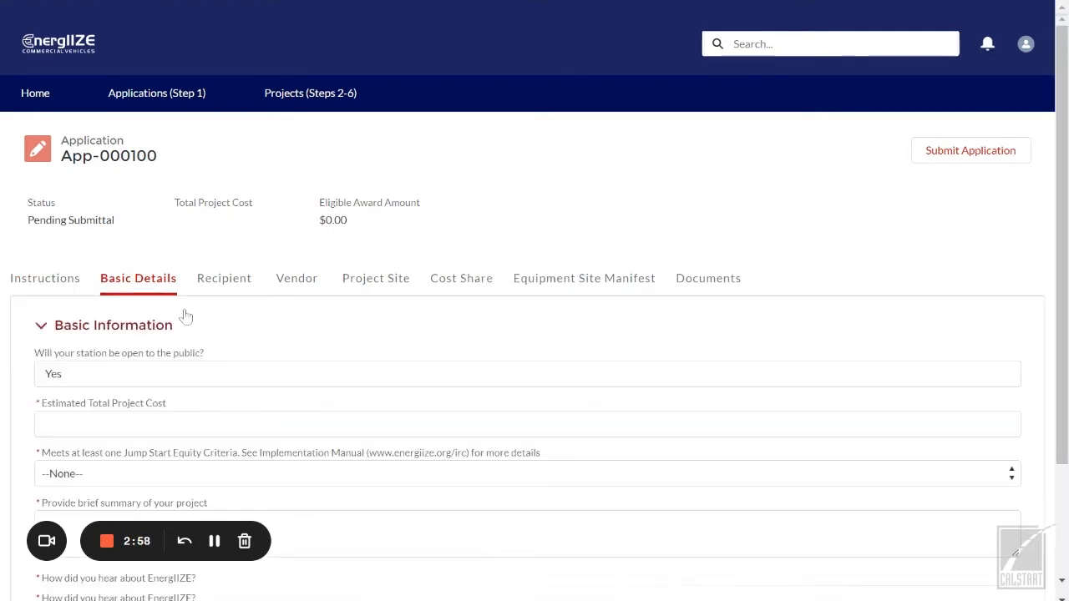
scroll(183, 312, down, 1)
click(183, 341)
text(1)
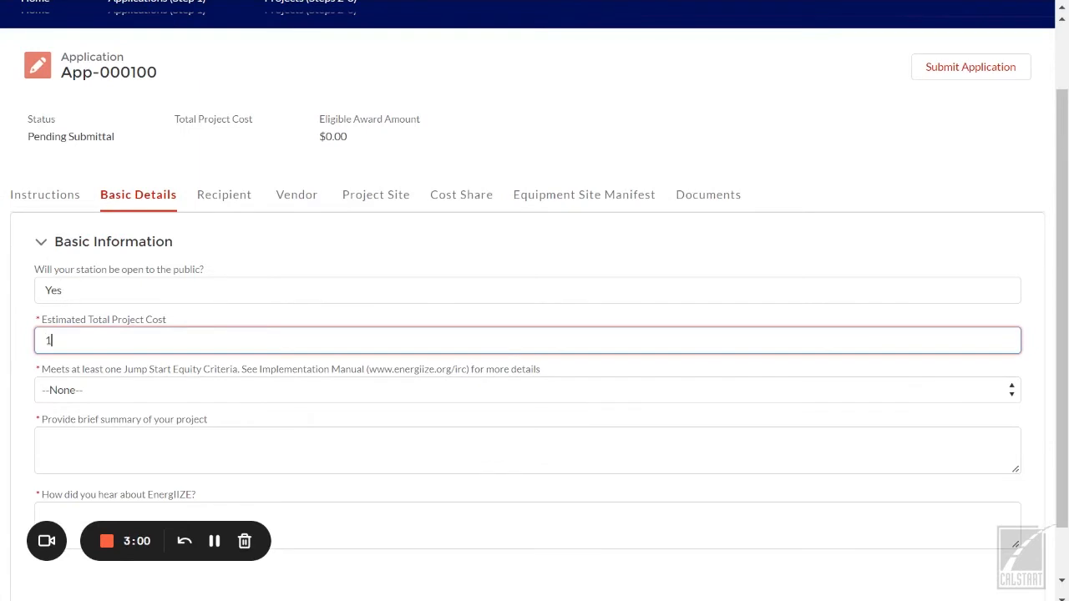
text(00000)
click(223, 391)
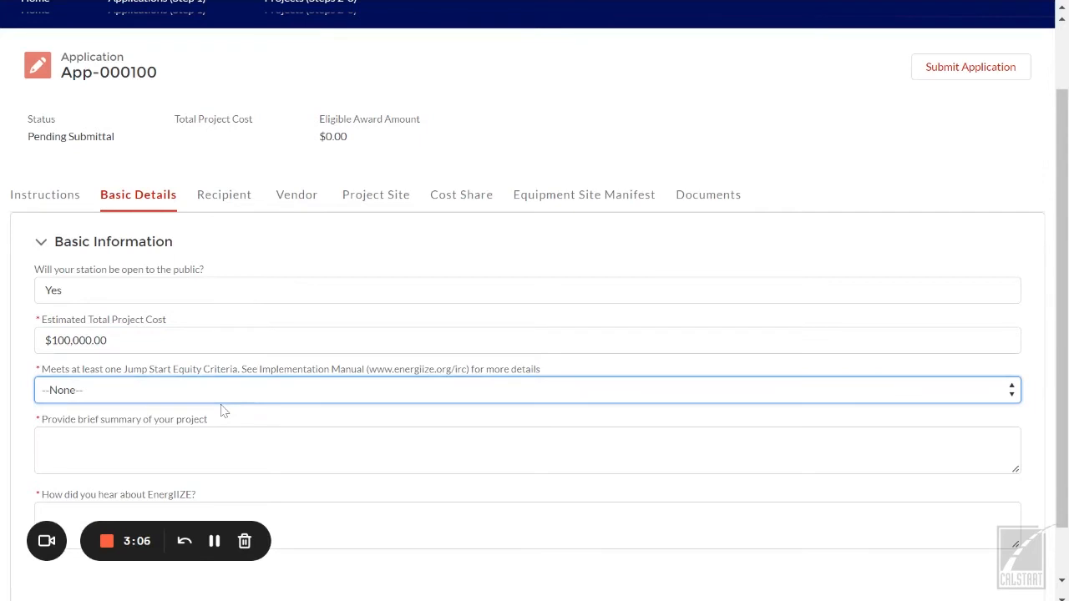
key(Down)
Step: Write 'Summary.' as the project summary and 'Somehow' as the referral answer, then save
scroll(212, 411, down, 1)
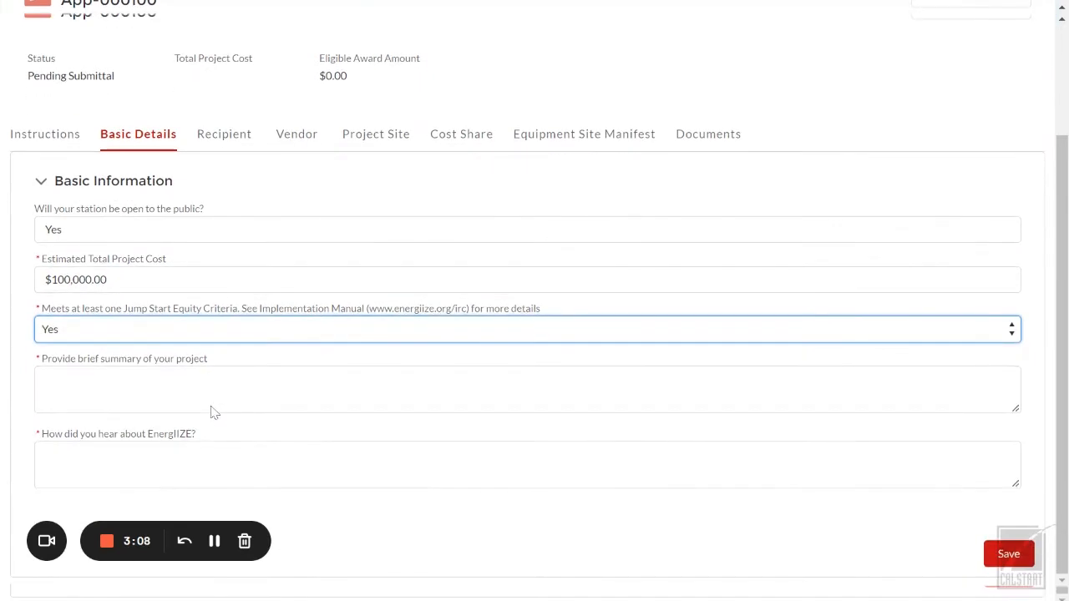
click(211, 409)
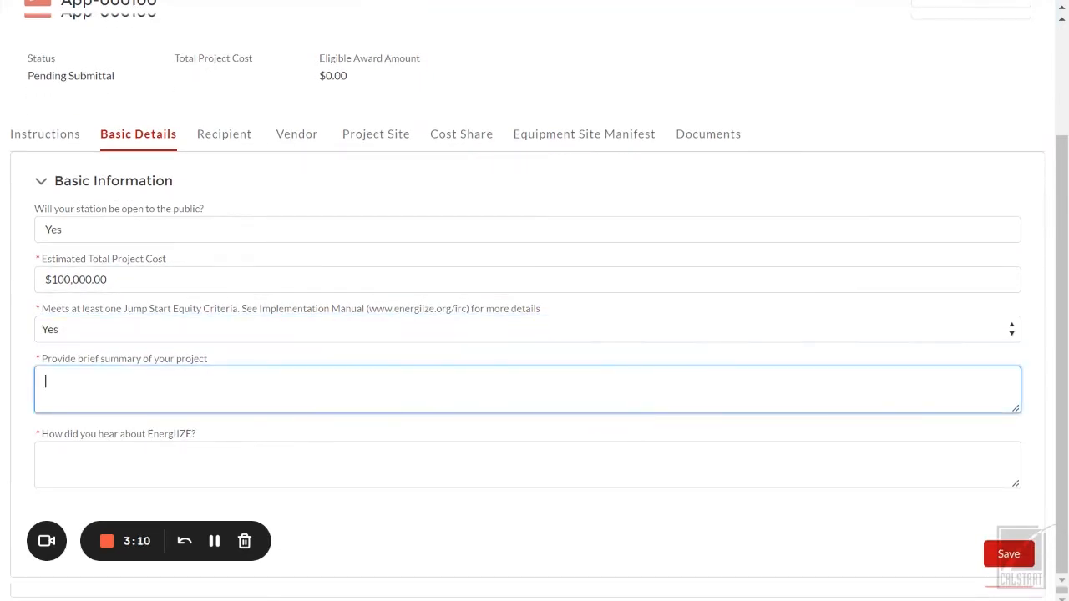
text(Summary.)
click(203, 455)
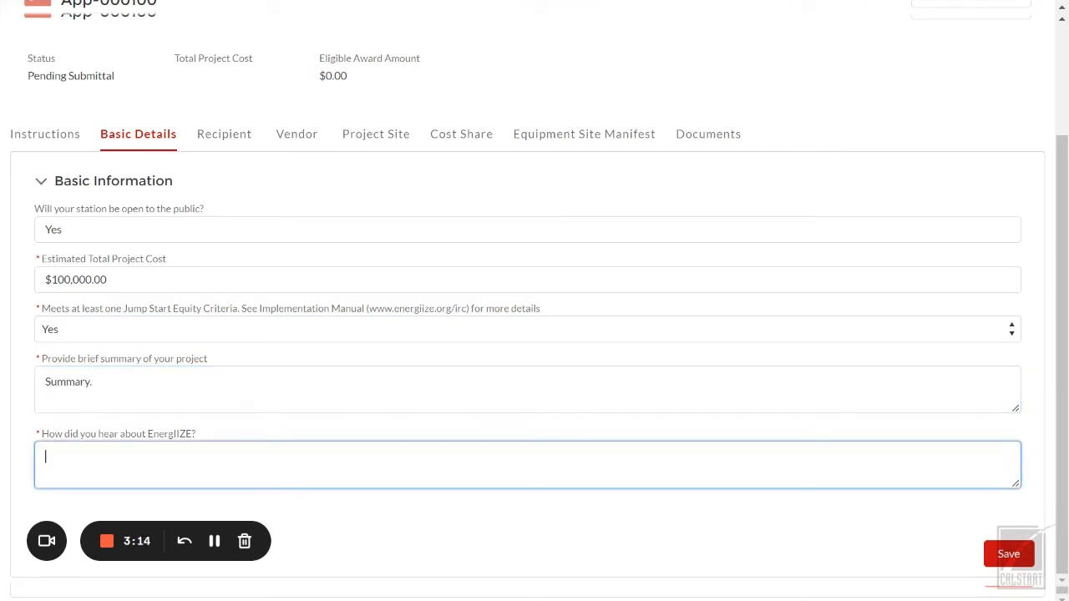
text(Somehow)
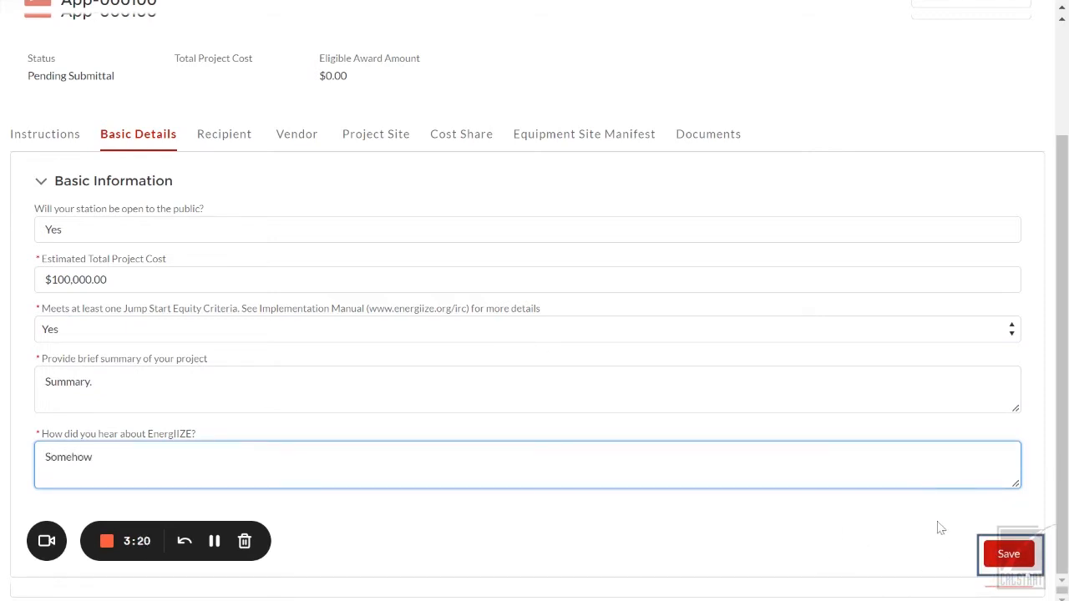
click(1005, 557)
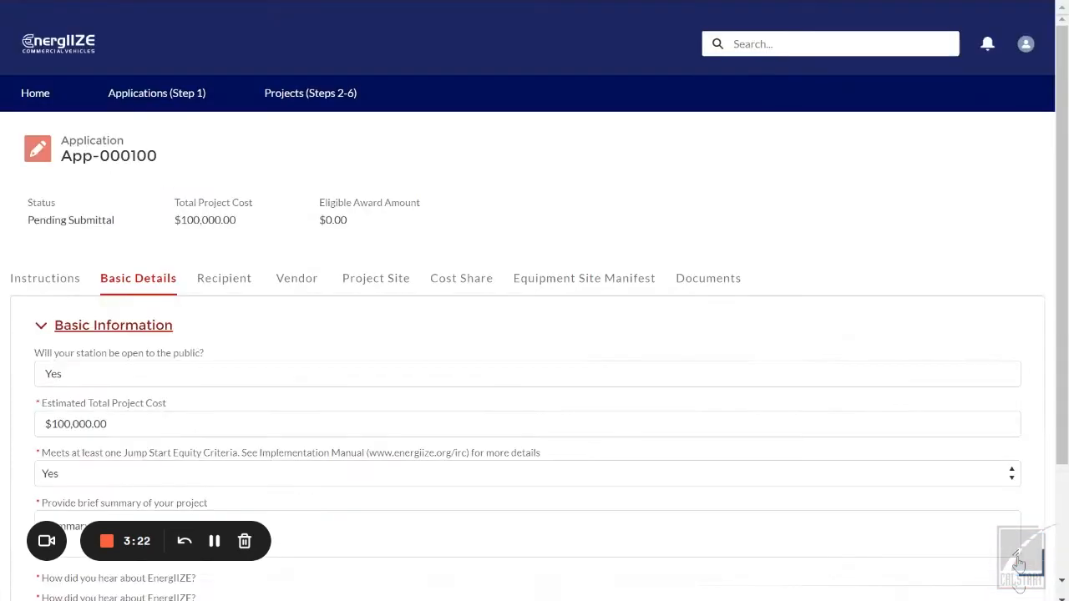
Step: Look through the Recipient Information and Project Site Information sections
click(223, 288)
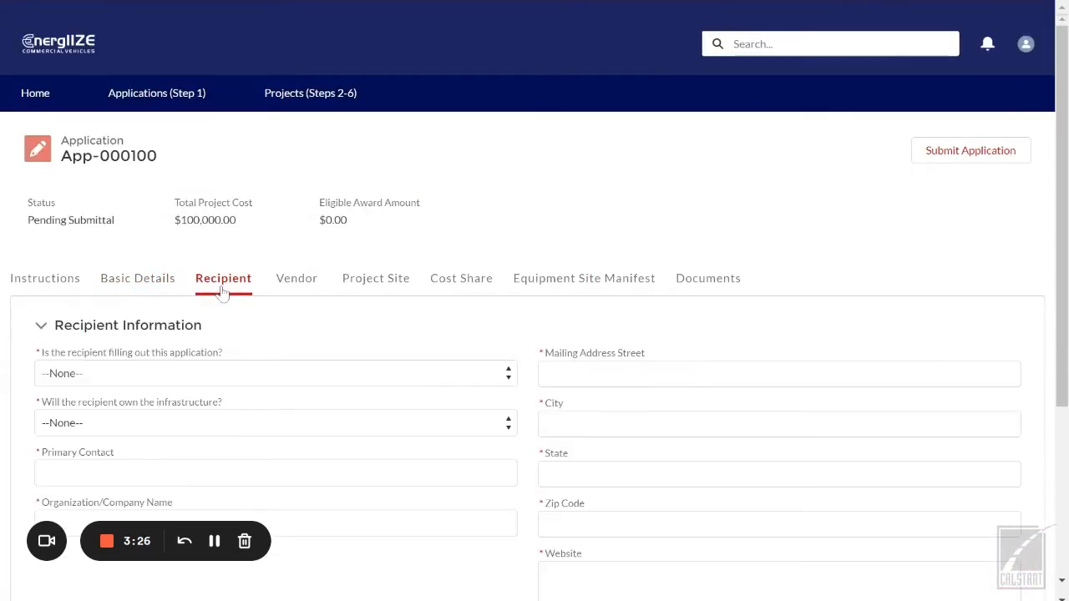
scroll(222, 291, down, 1)
scroll(222, 291, down, 2)
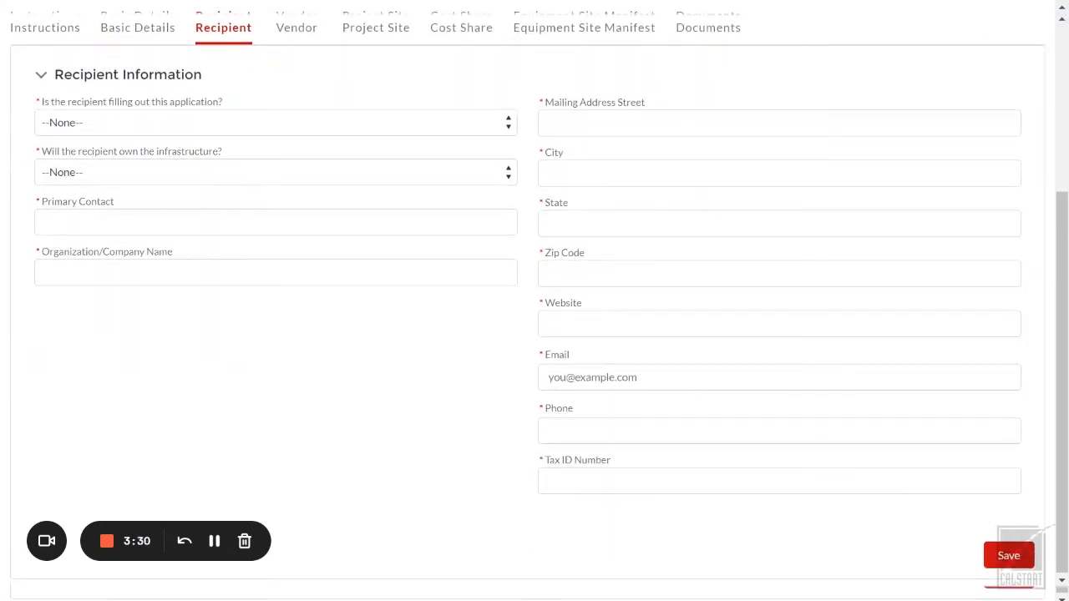
scroll(376, 198, up, 2)
click(311, 194)
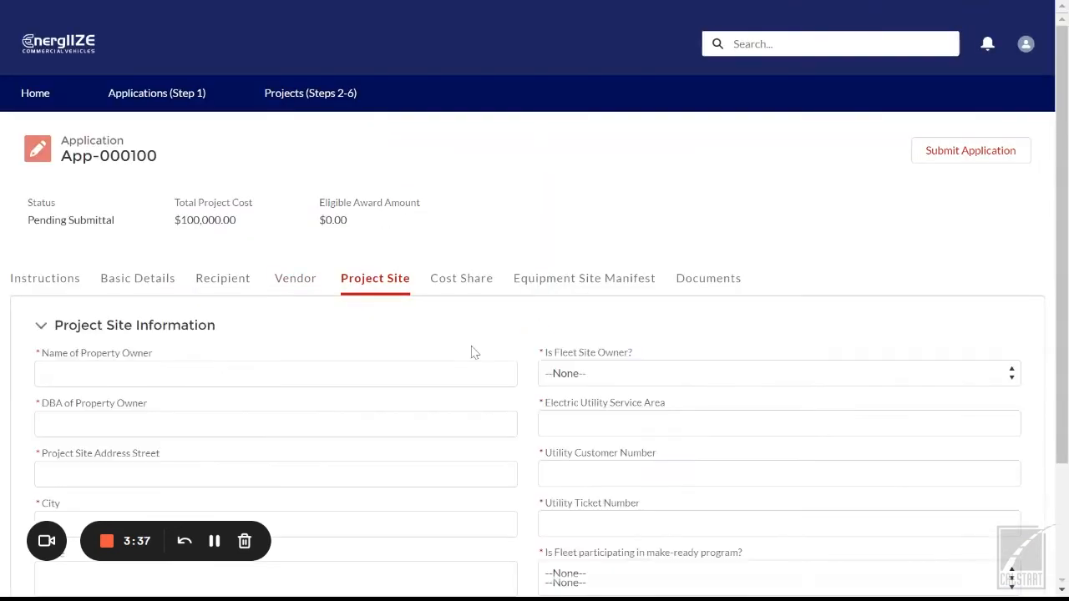
scroll(472, 352, down, 1)
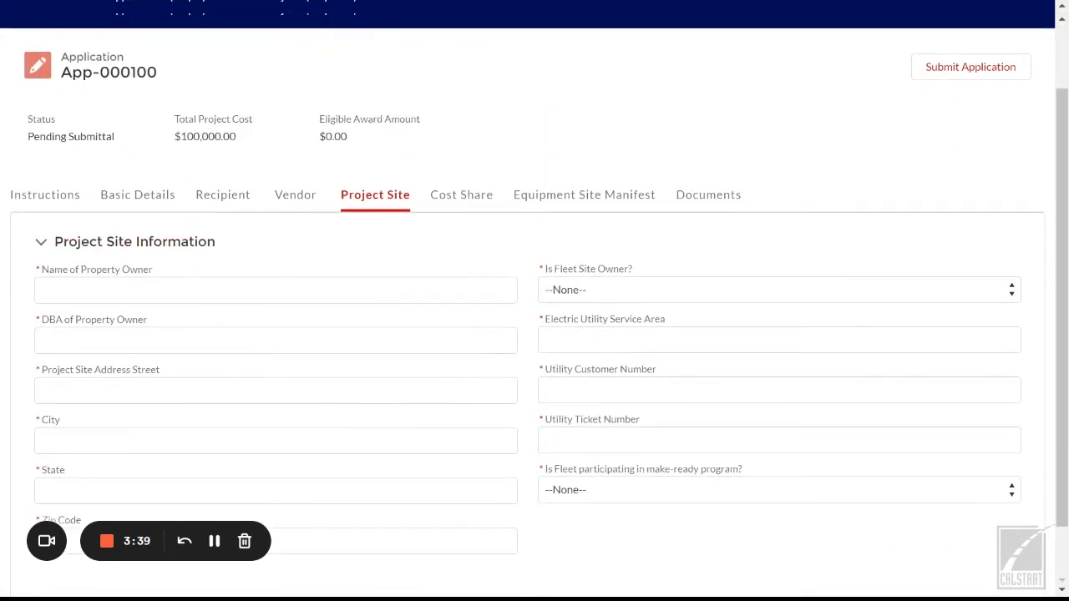
scroll(535, 334, down, 1)
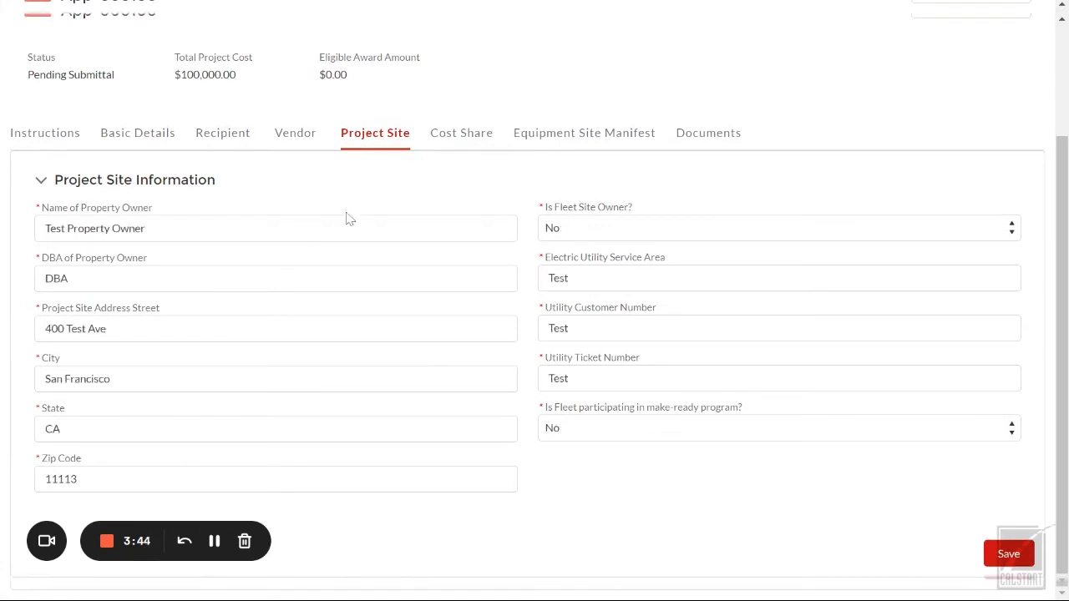
Step: Review the Basic Details, Recipient, and Vendor tabs, ending back on Project Site
click(157, 143)
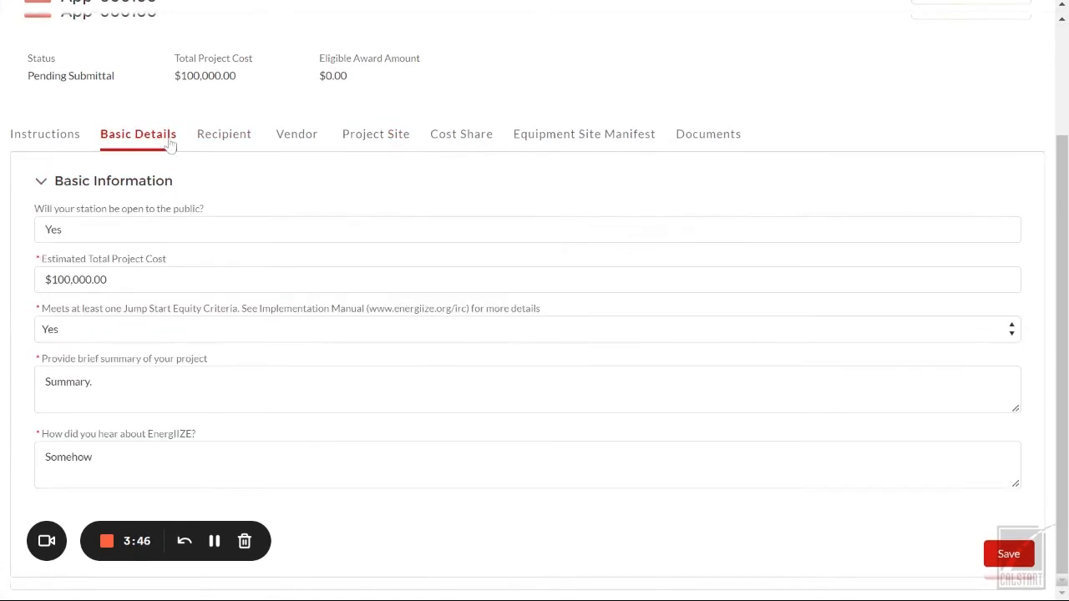
click(218, 137)
click(292, 144)
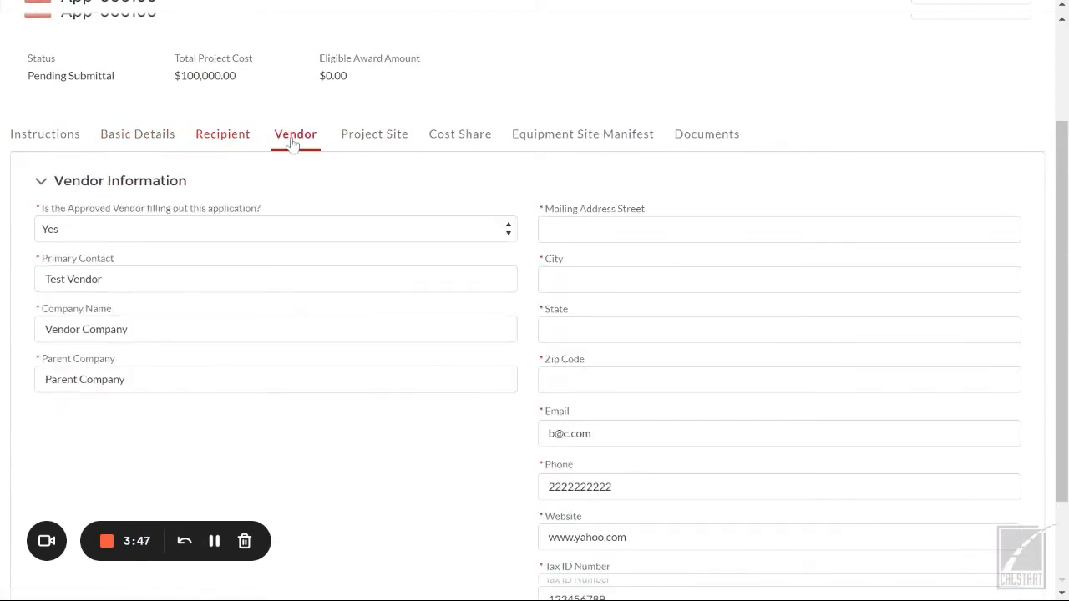
click(372, 138)
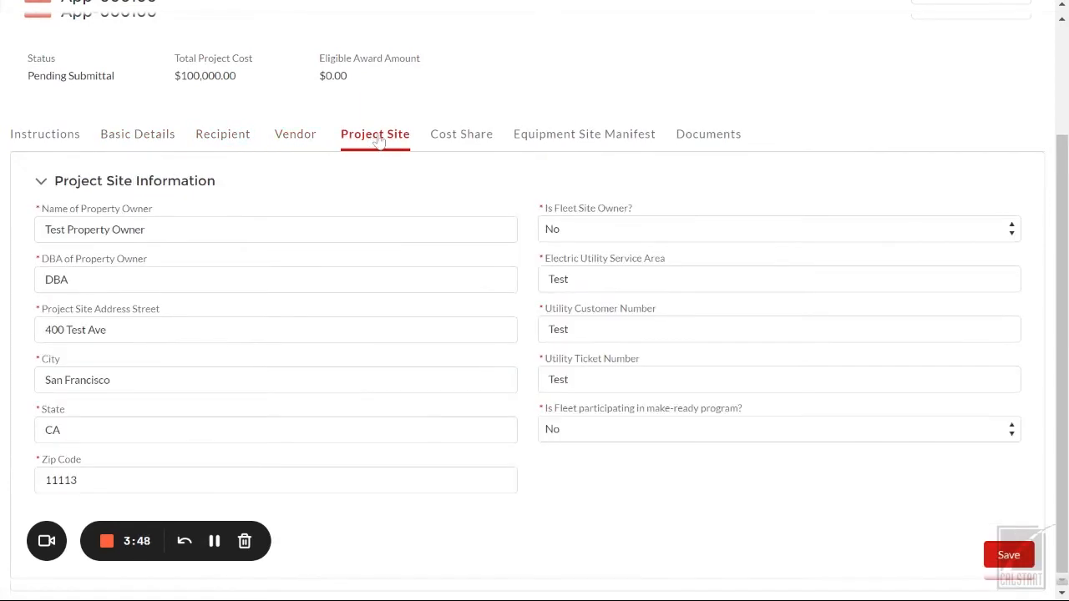
Step: Add an outside cost-share funding source named 'Test Source' with funding type Regional
click(474, 138)
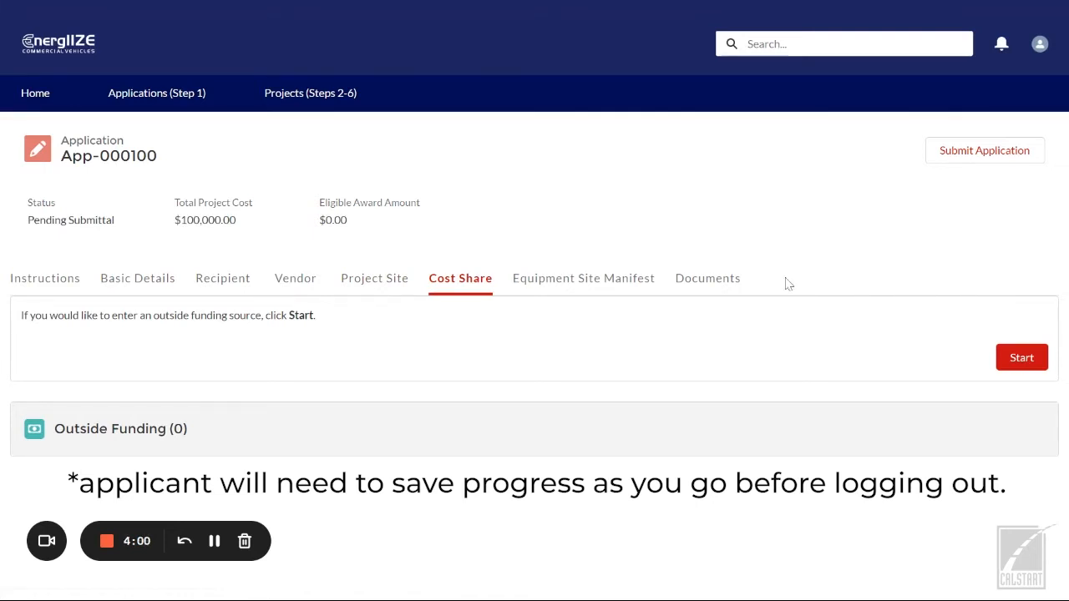
click(1023, 369)
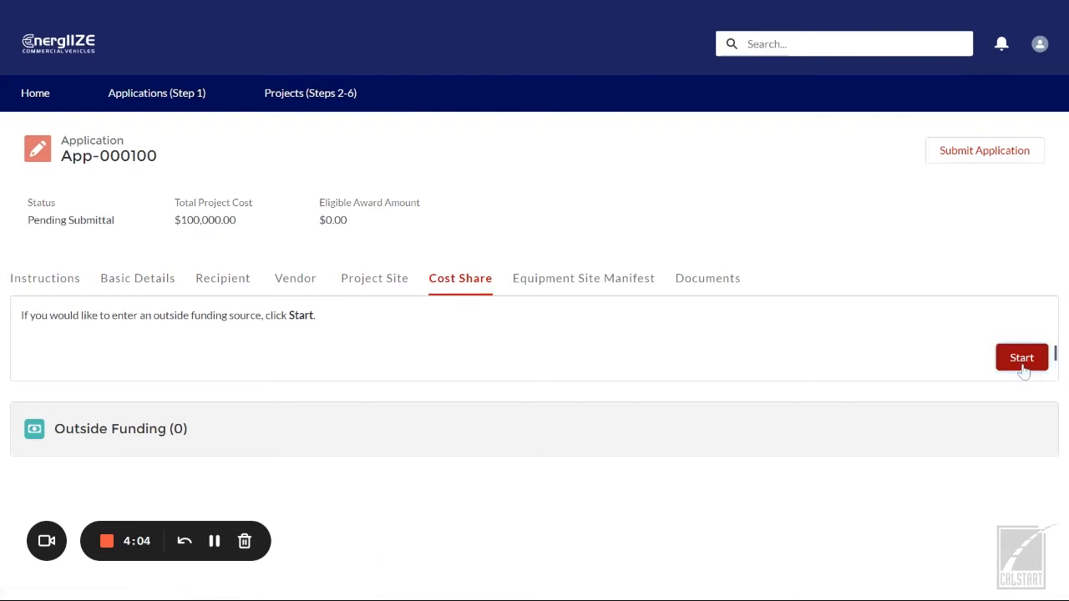
scroll(1026, 371, down, 1)
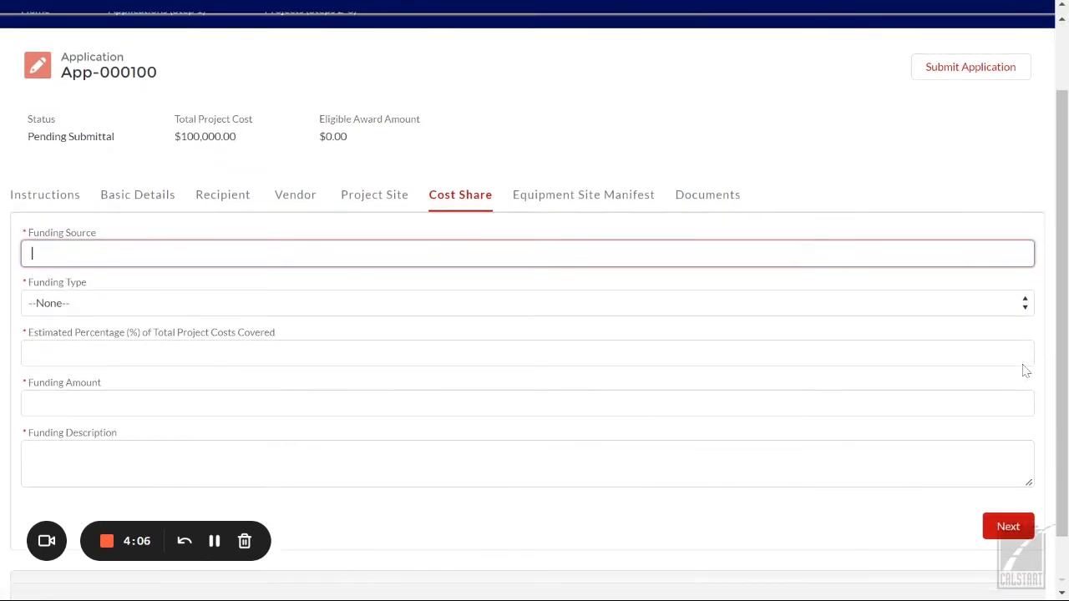
text(Test Source)
click(105, 310)
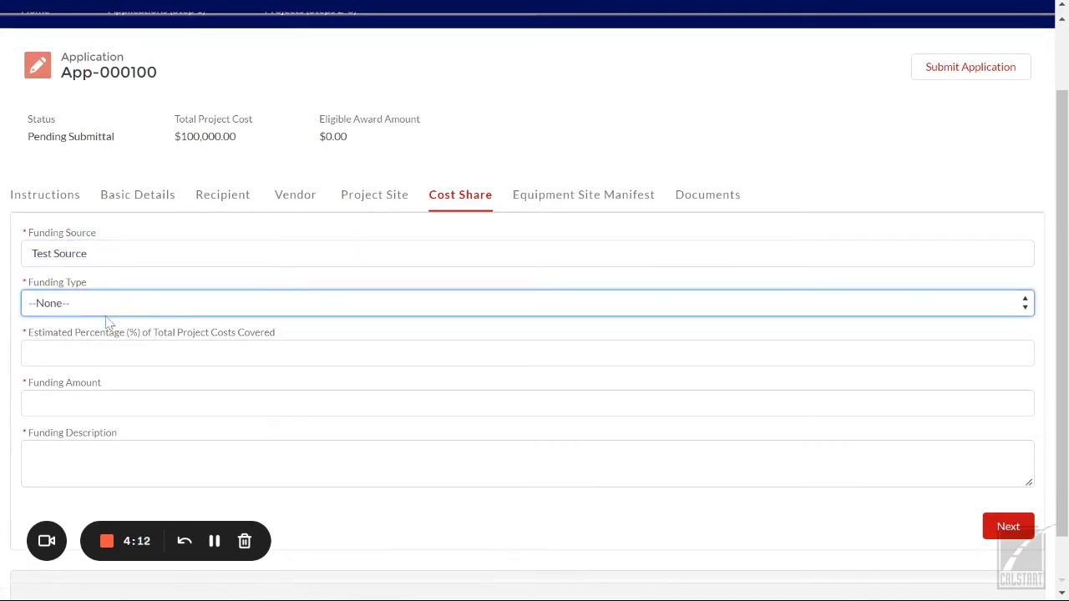
click(106, 355)
Step: Enter 10% share, $1,000 amount and description 'Description', then submit the funding details
key(Tab)
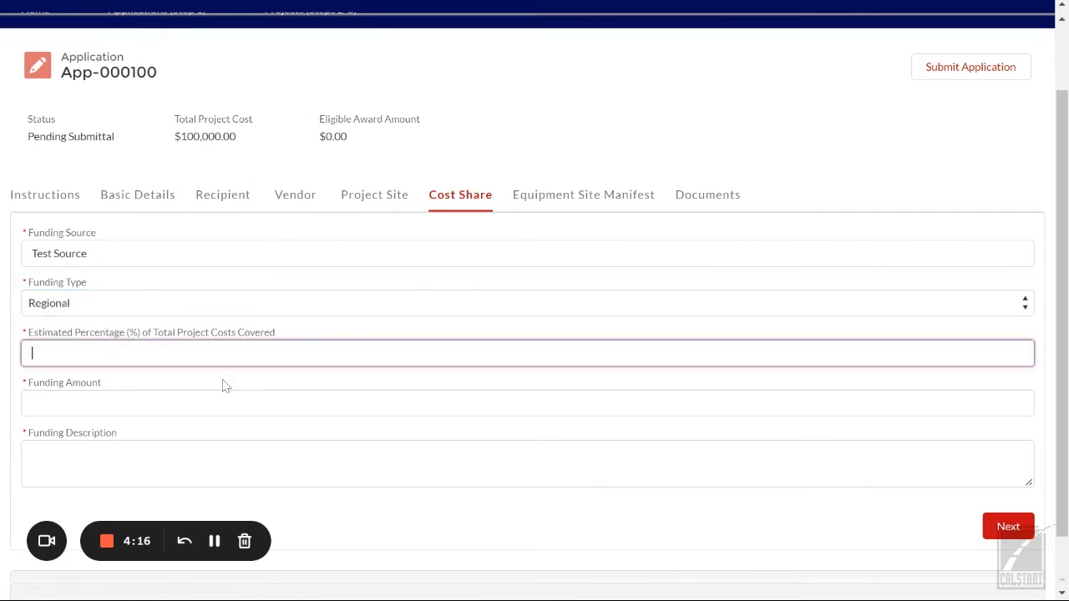
text(10)
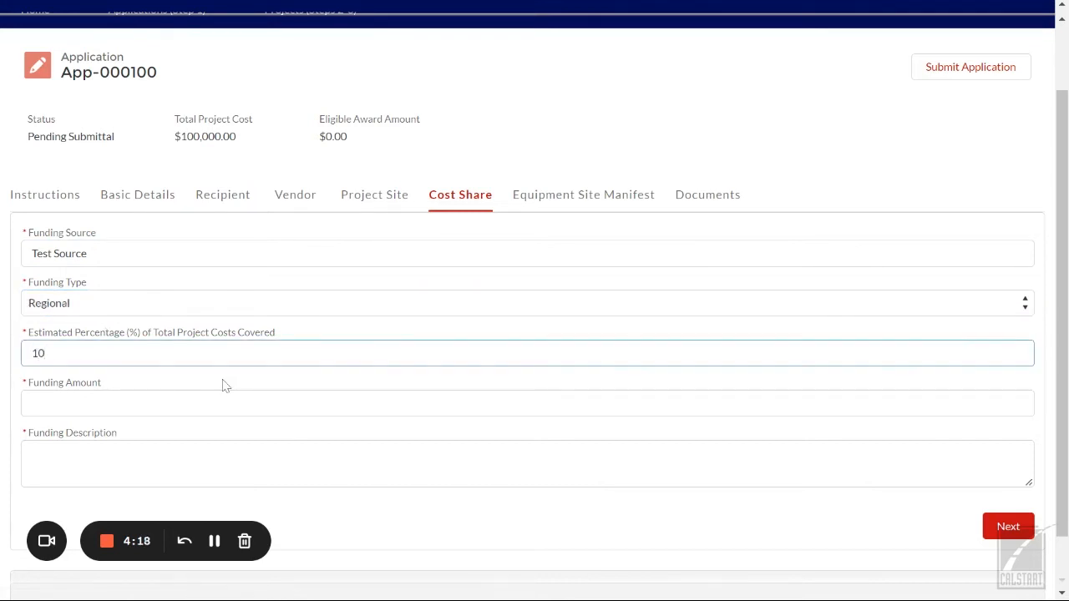
key(Tab)
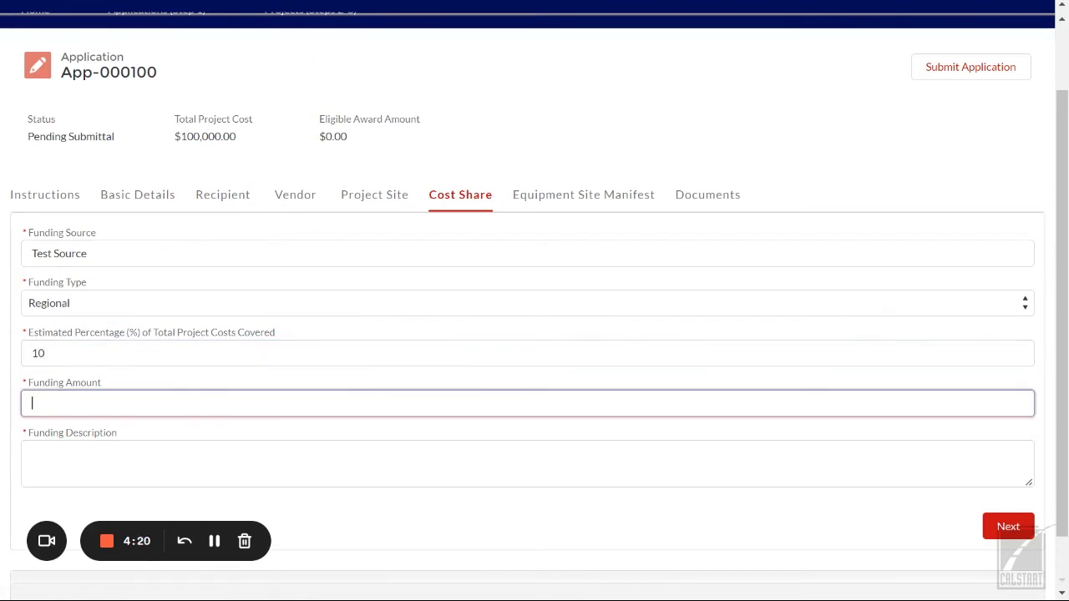
text(1,00)
text(000)
key(Tab)
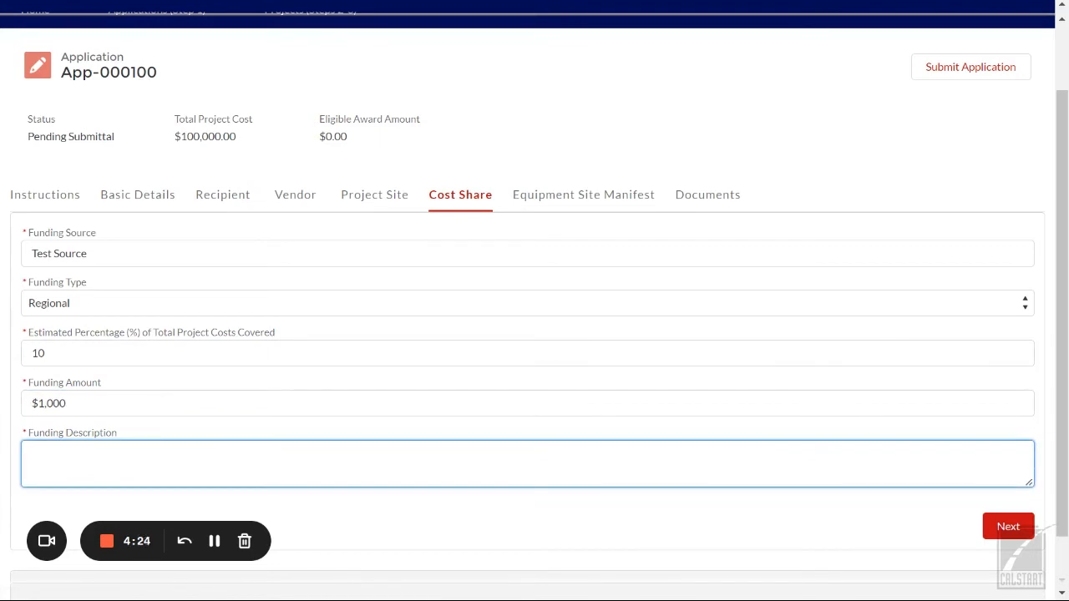
text(Description)
click(1014, 527)
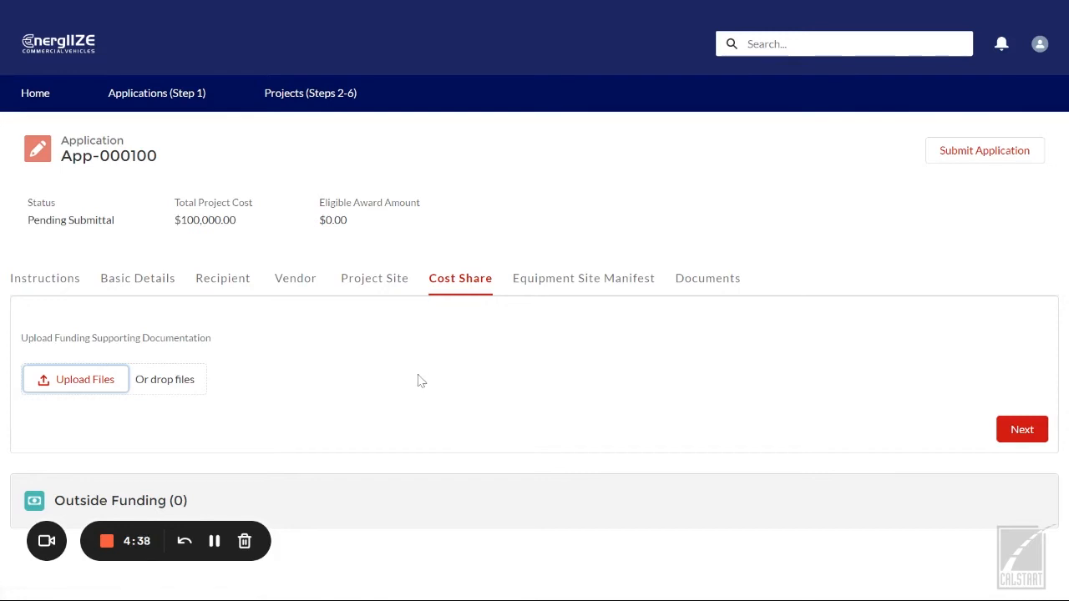
Step: Attach the one-pager PDF, finish funding record AF-00107, and go to Equipment Site Manifest
click(84, 381)
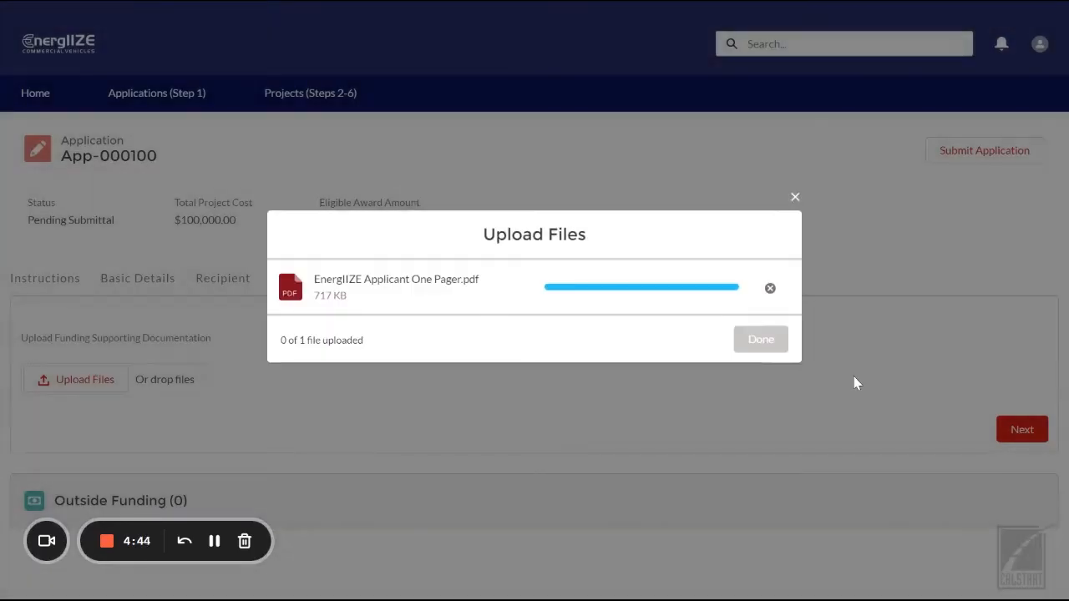
click(773, 347)
click(1022, 469)
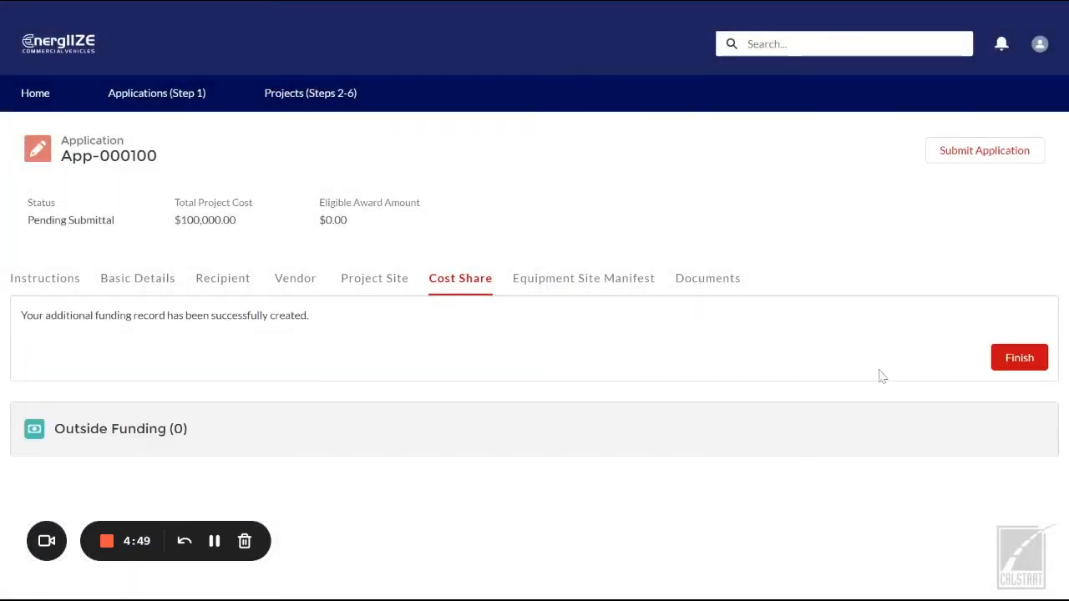
click(1011, 369)
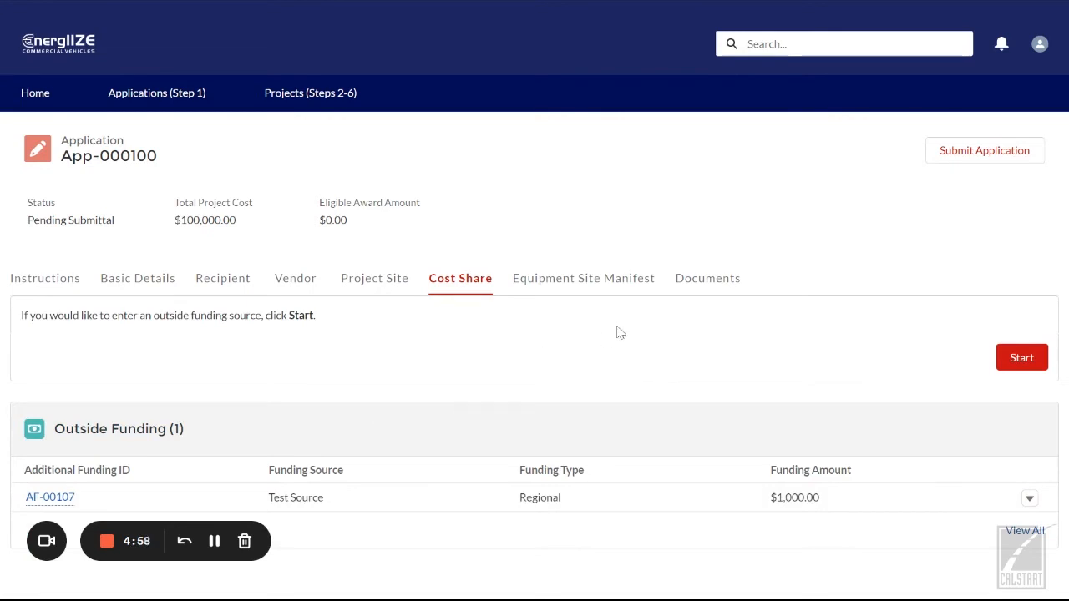
click(584, 281)
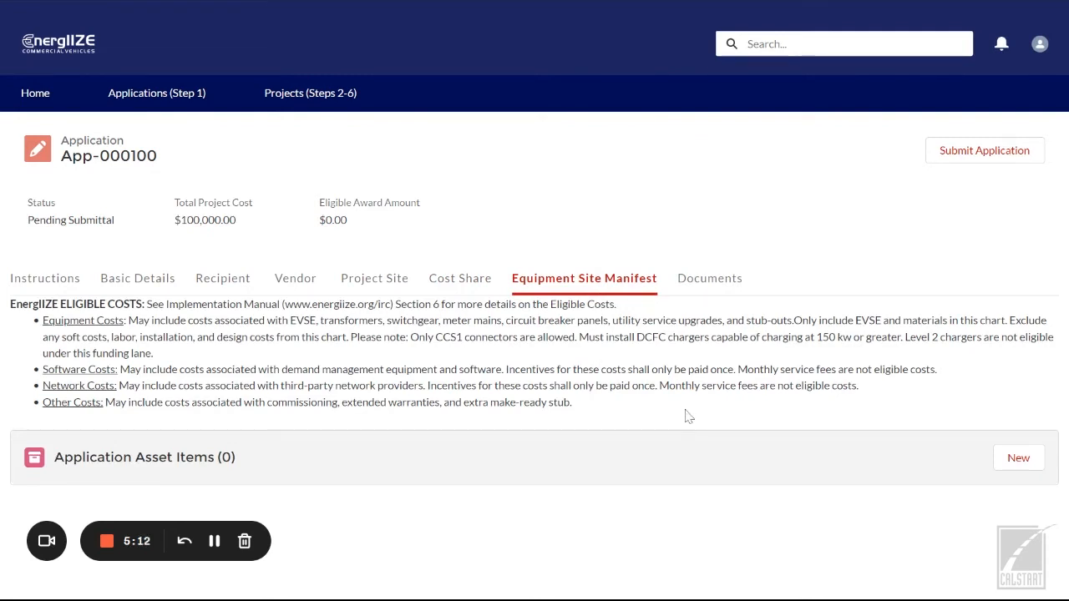
Step: Add and save an Equipment asset item from Test Manufacturer priced at $1,000
click(1012, 468)
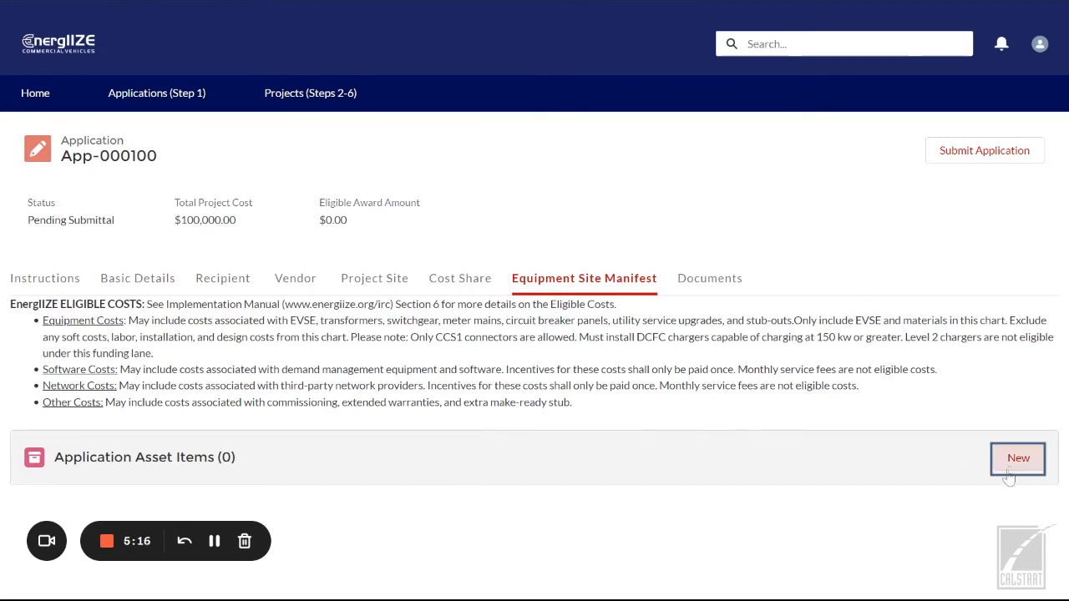
click(1008, 471)
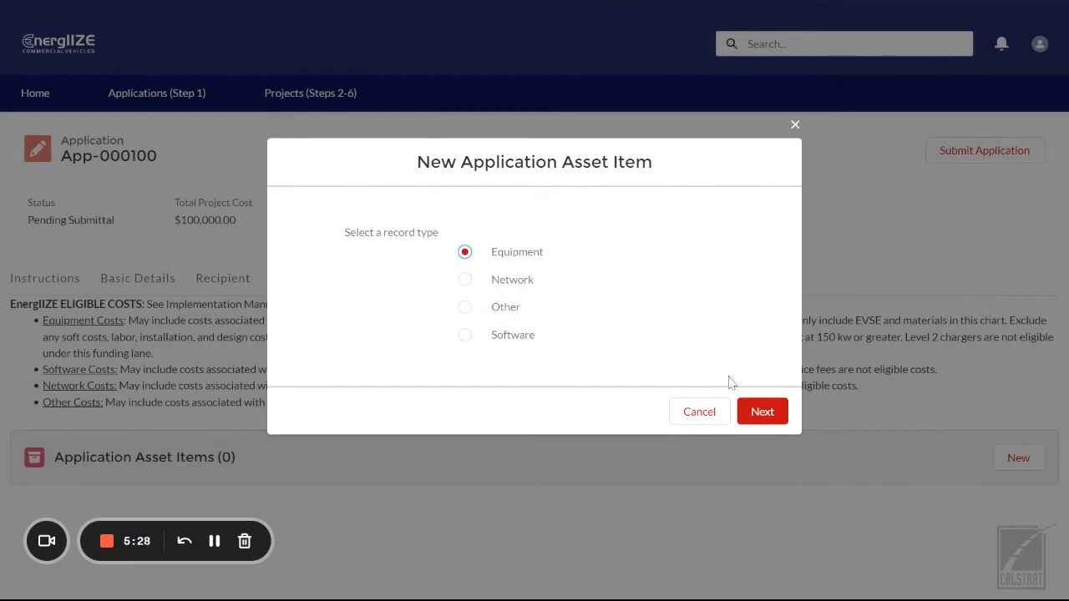
click(768, 410)
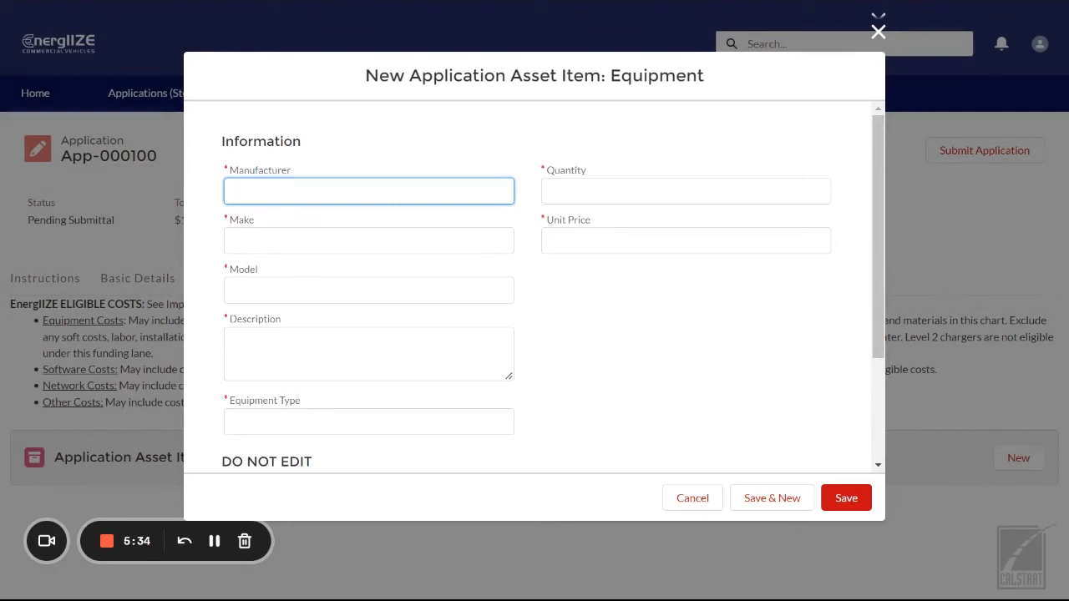
scroll(776, 311, down, 2)
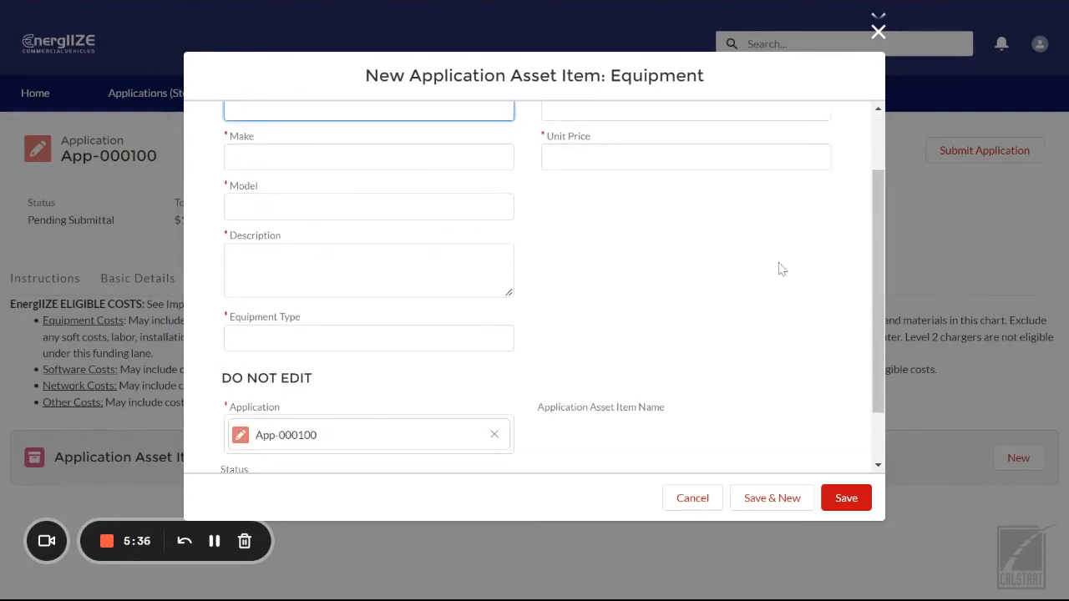
scroll(781, 272, up, 2)
click(213, 541)
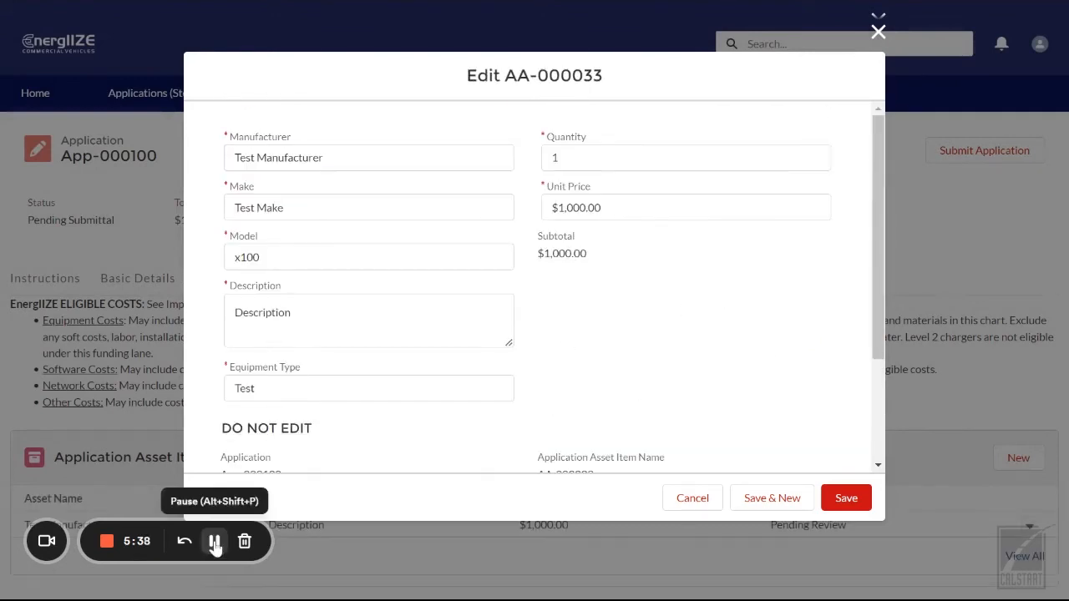
click(846, 497)
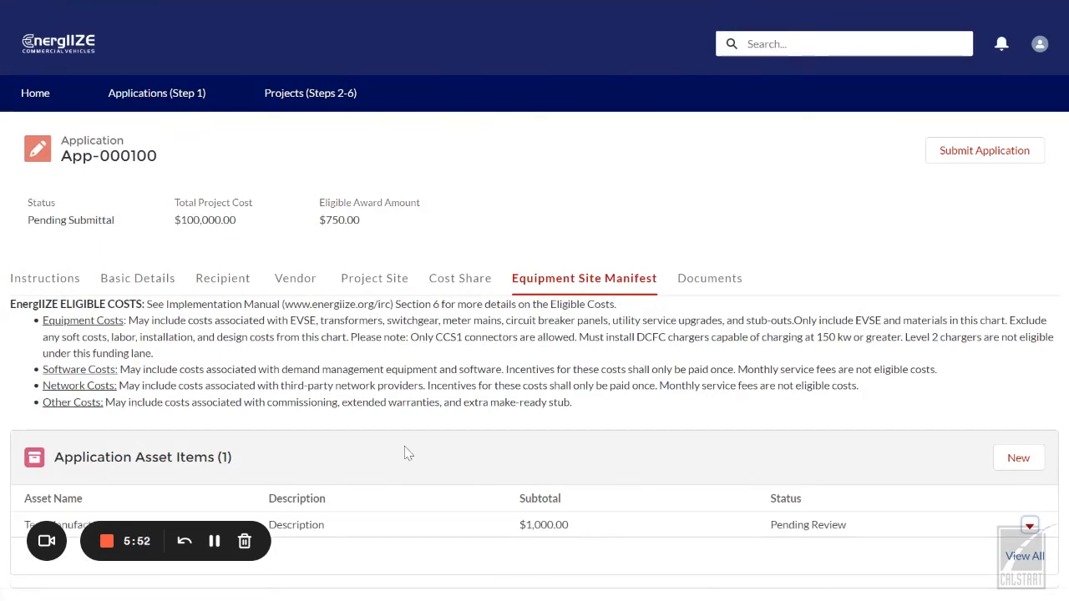
click(704, 284)
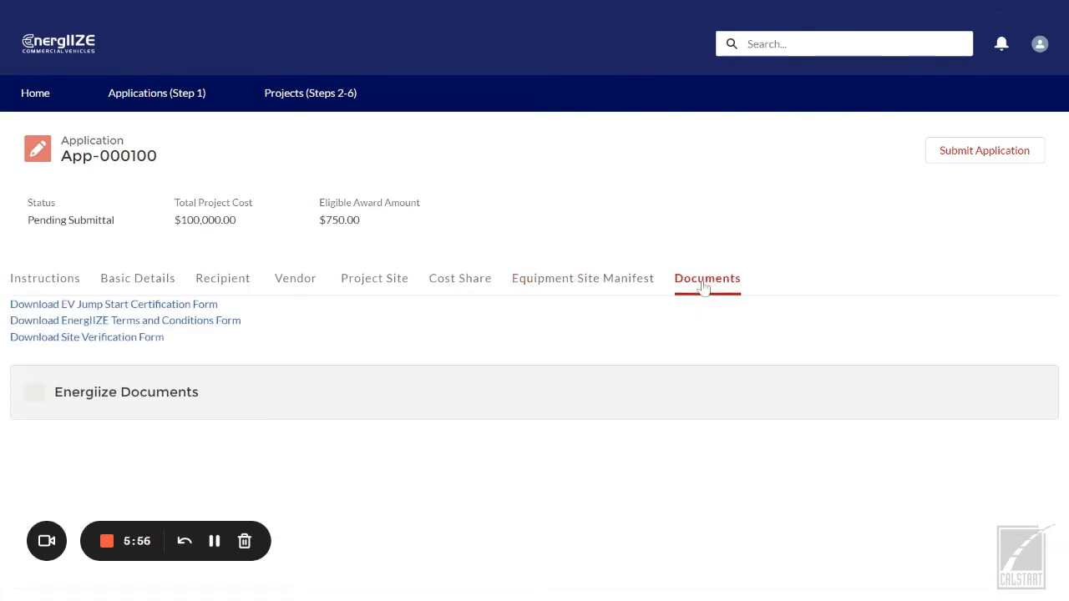
Step: Scroll the Documents list down to the Proof of Ownership or Lease entry
scroll(668, 344, down, 1)
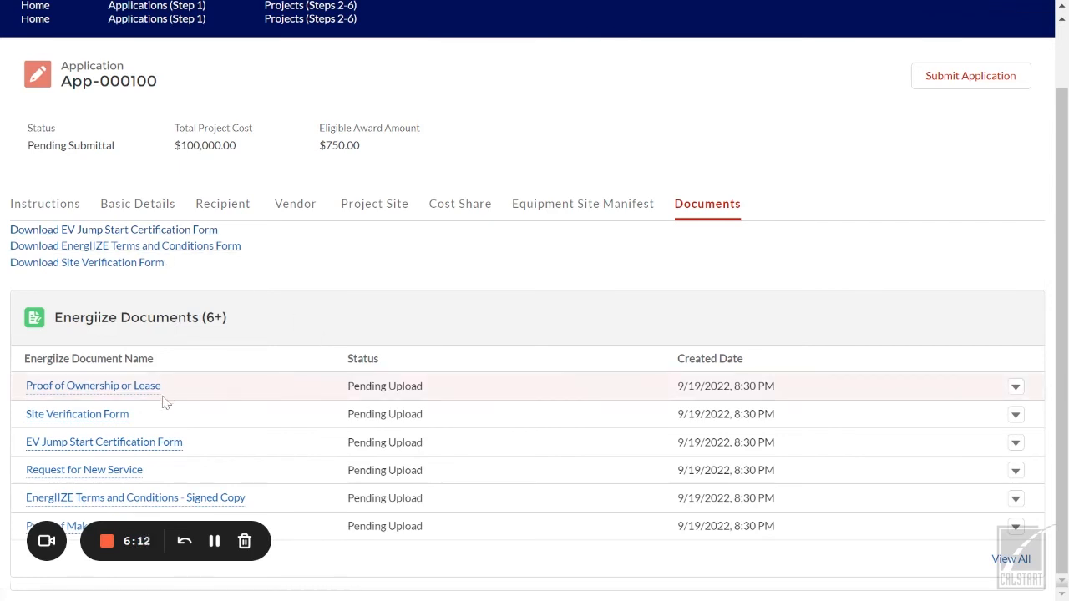
mouse_move(136, 397)
Step: Upload and save the Proof of Ownership or Lease PDF, then return to App-000100
click(136, 389)
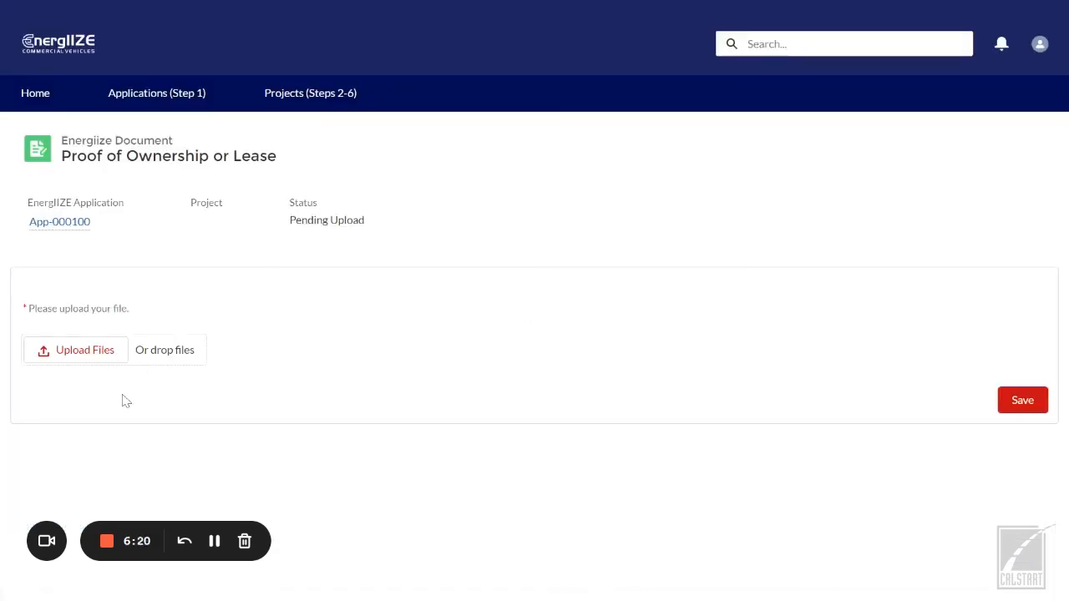
click(80, 350)
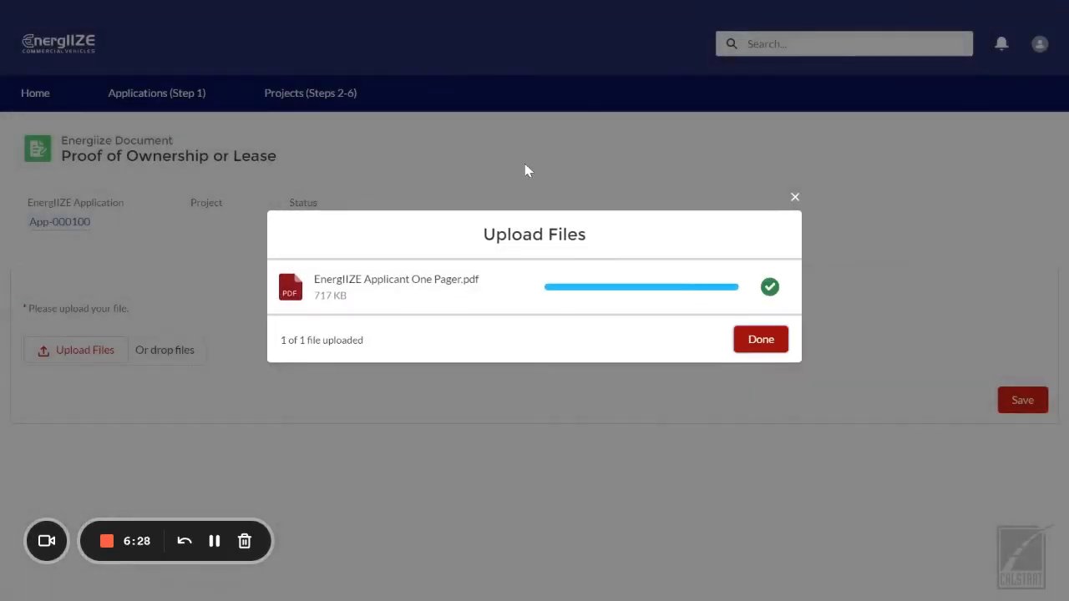
click(761, 341)
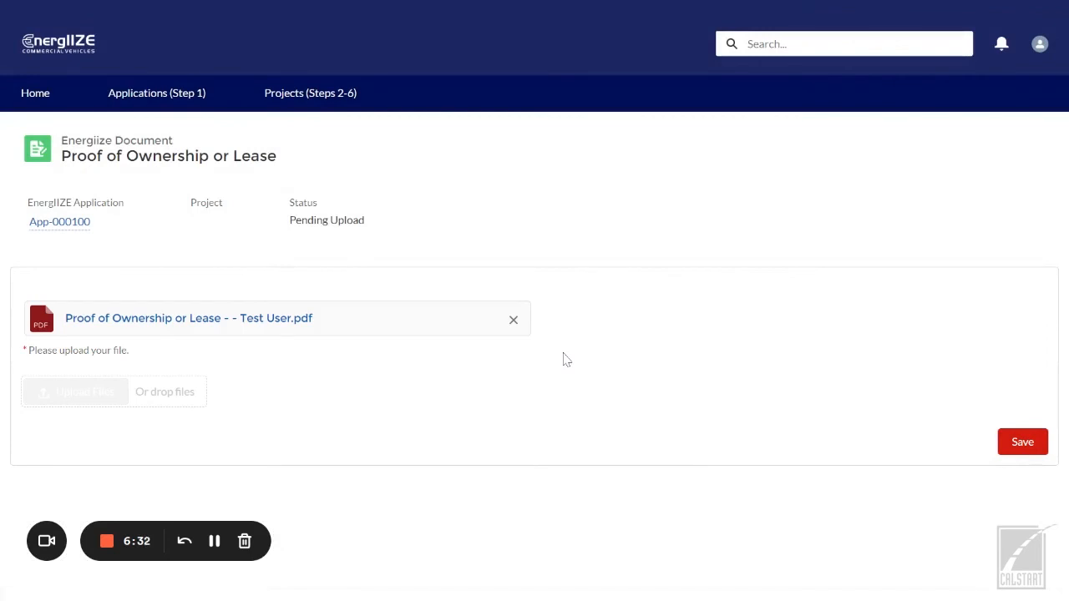
click(1026, 448)
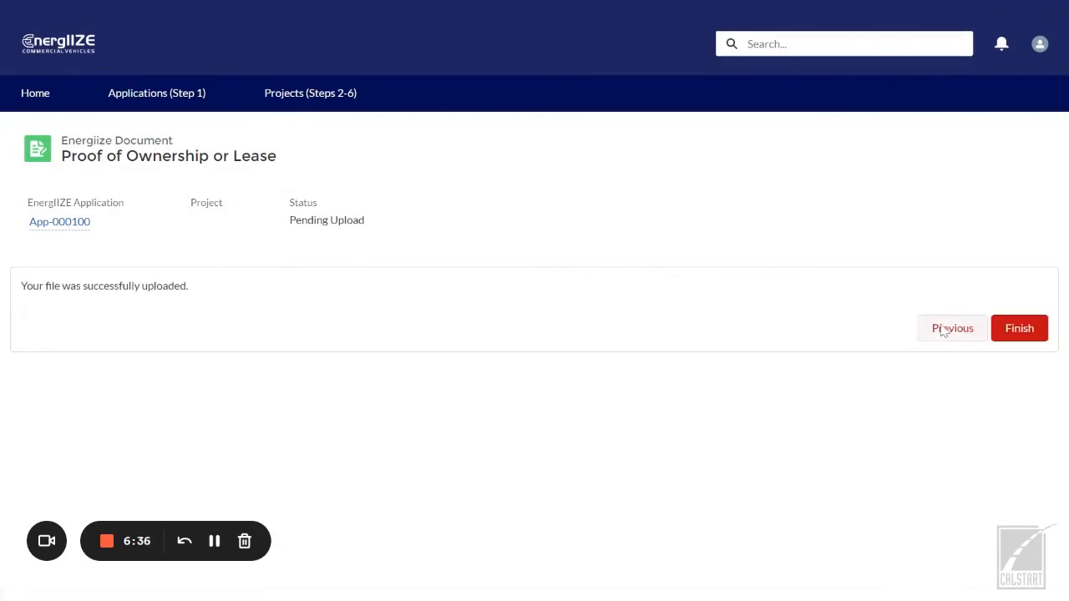
click(1019, 335)
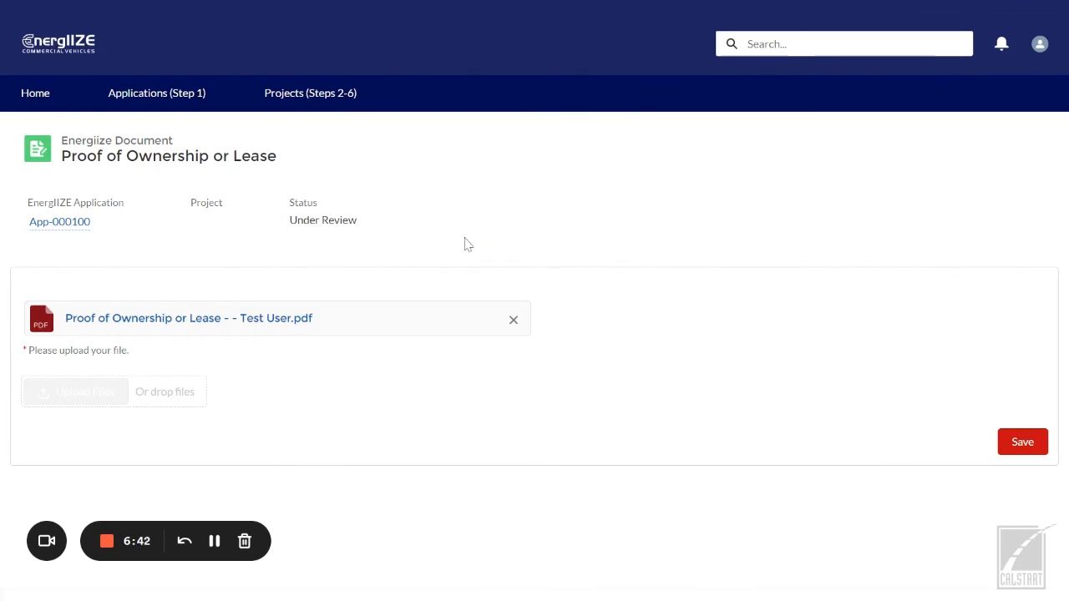
mouse_move(63, 233)
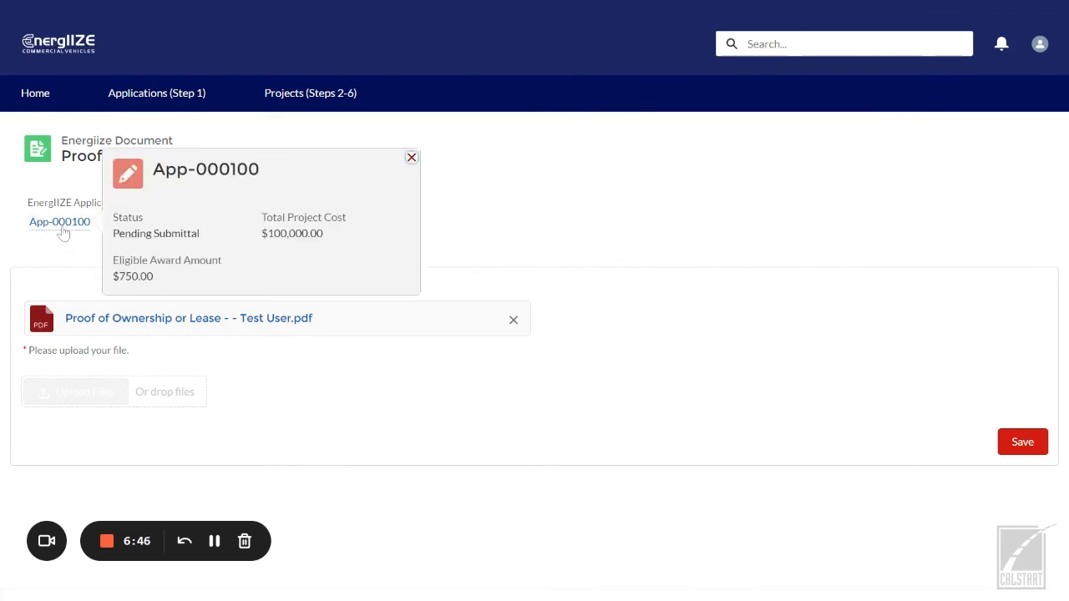
click(60, 223)
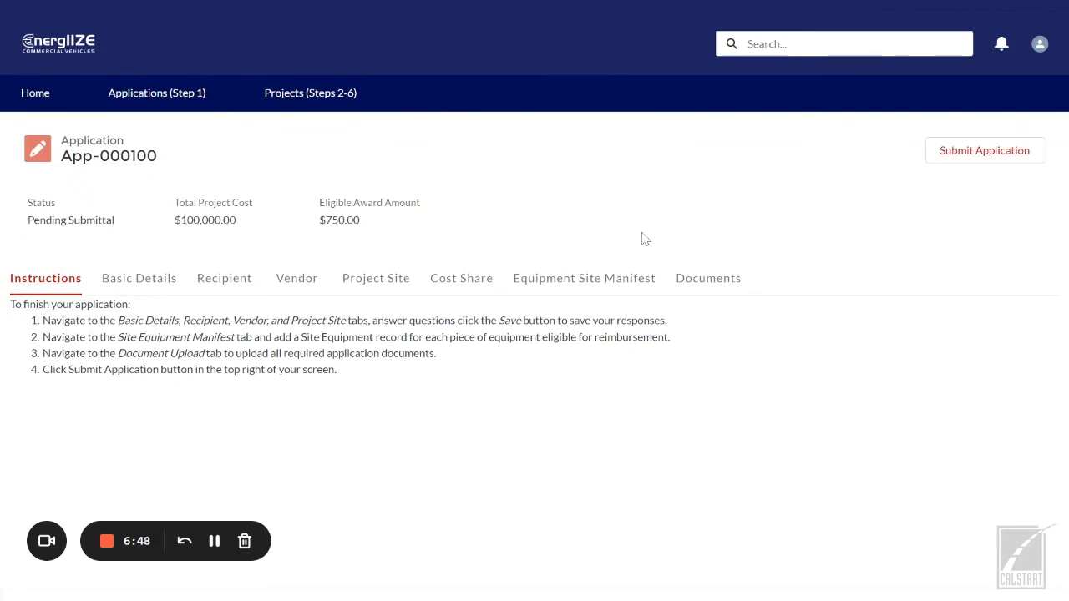
Step: Confirm every App-000100 document reads Under Review, then return to Basic Details
click(707, 278)
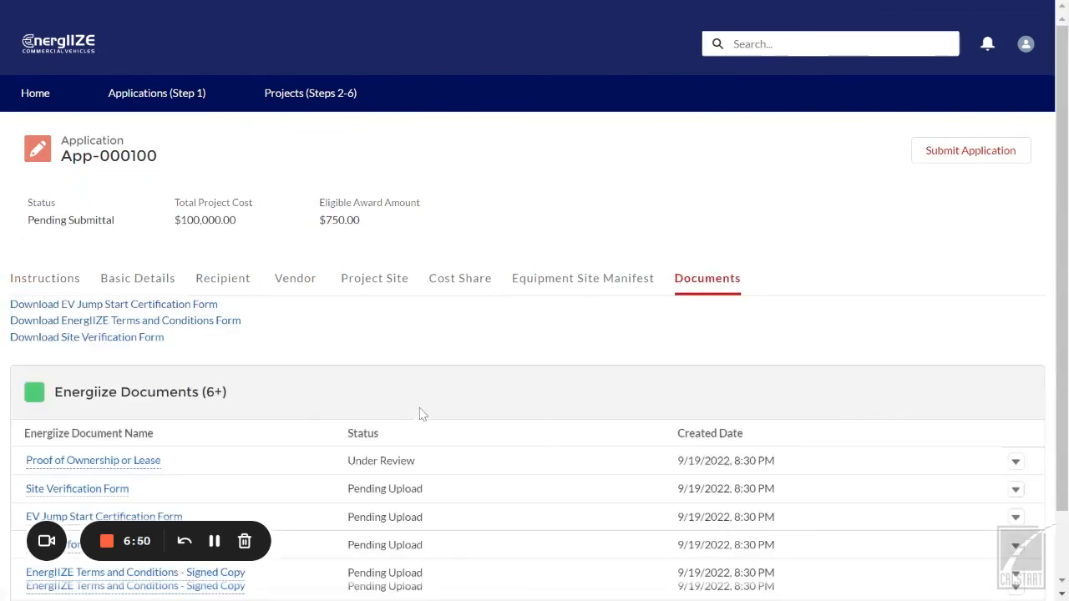
scroll(430, 401, down, 1)
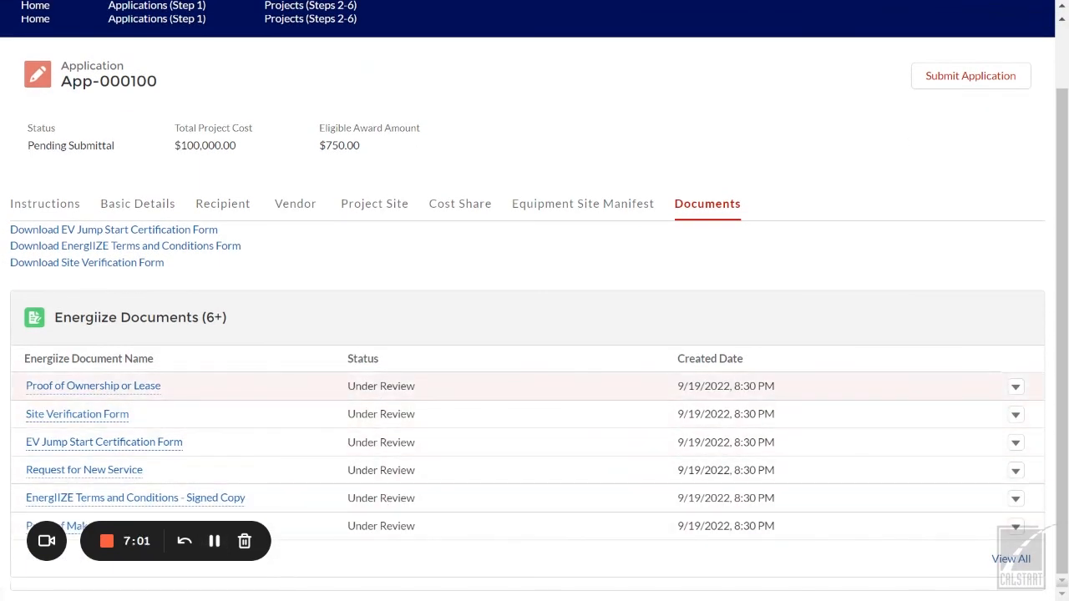
scroll(376, 405, up, 2)
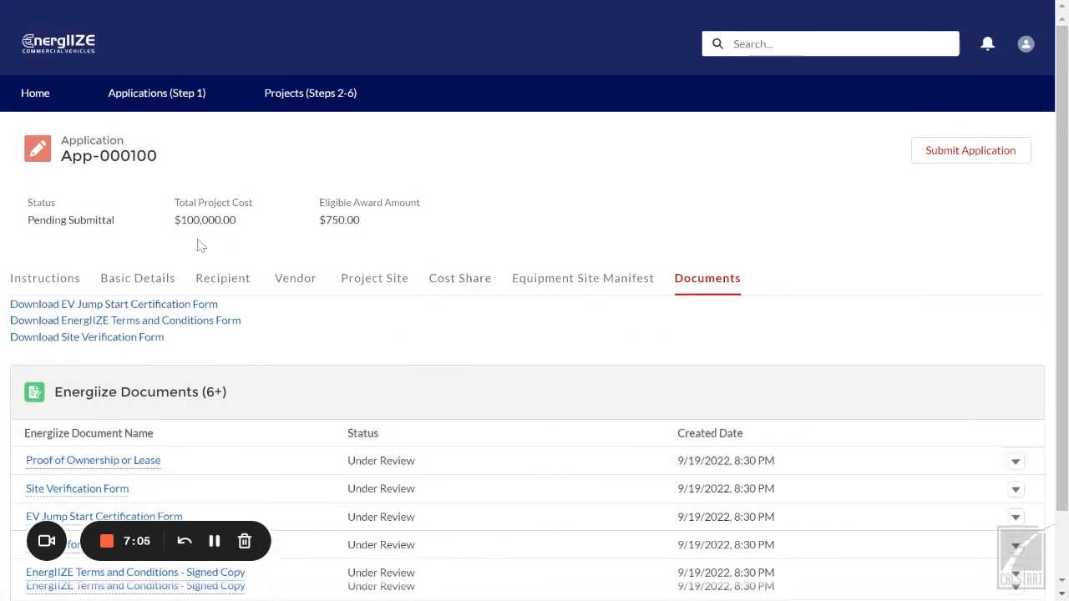
click(135, 278)
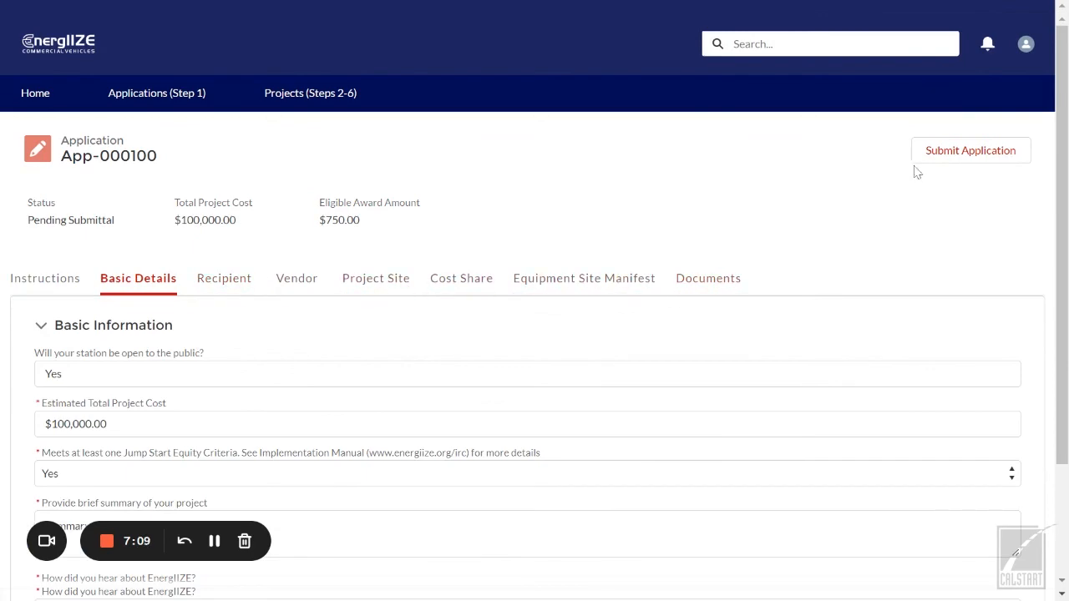
Step: Submit App-000100 and confirm its status reads Submitted with a $750.00 eligible award
click(971, 157)
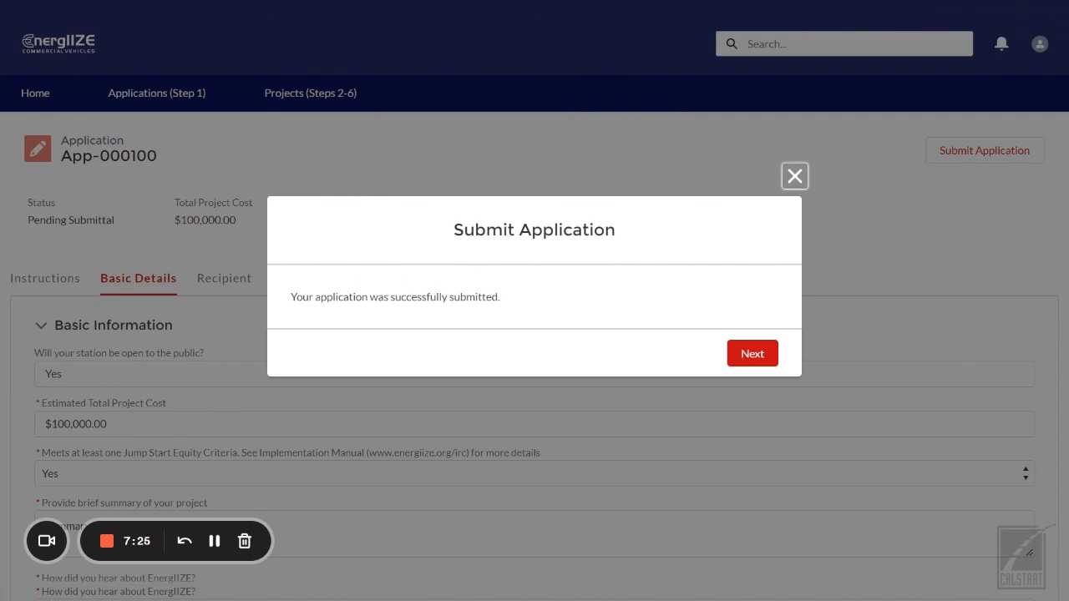
click(757, 357)
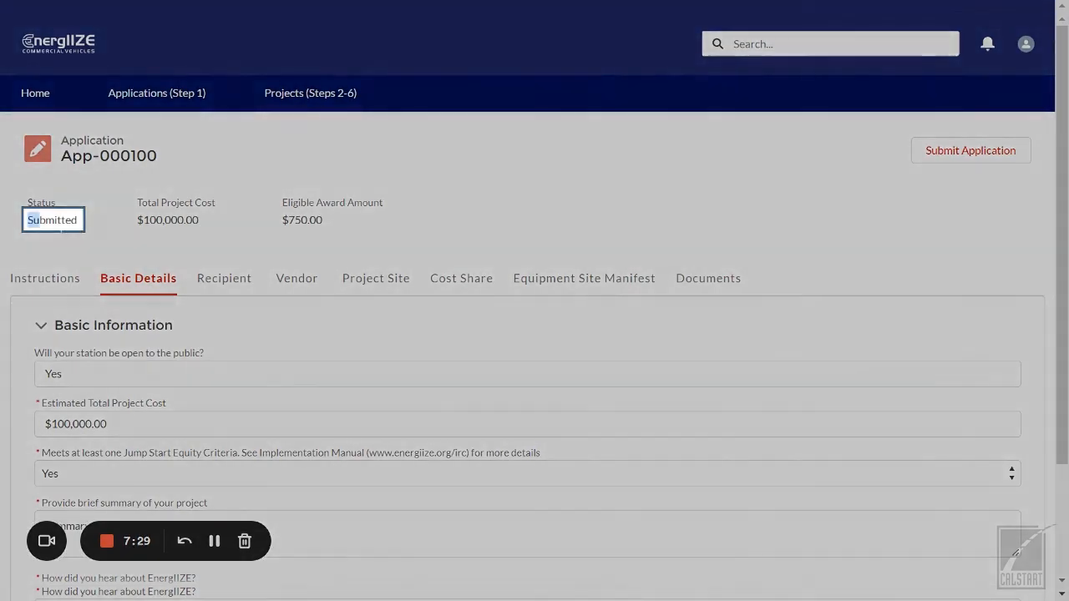
drag(40, 220, 82, 220)
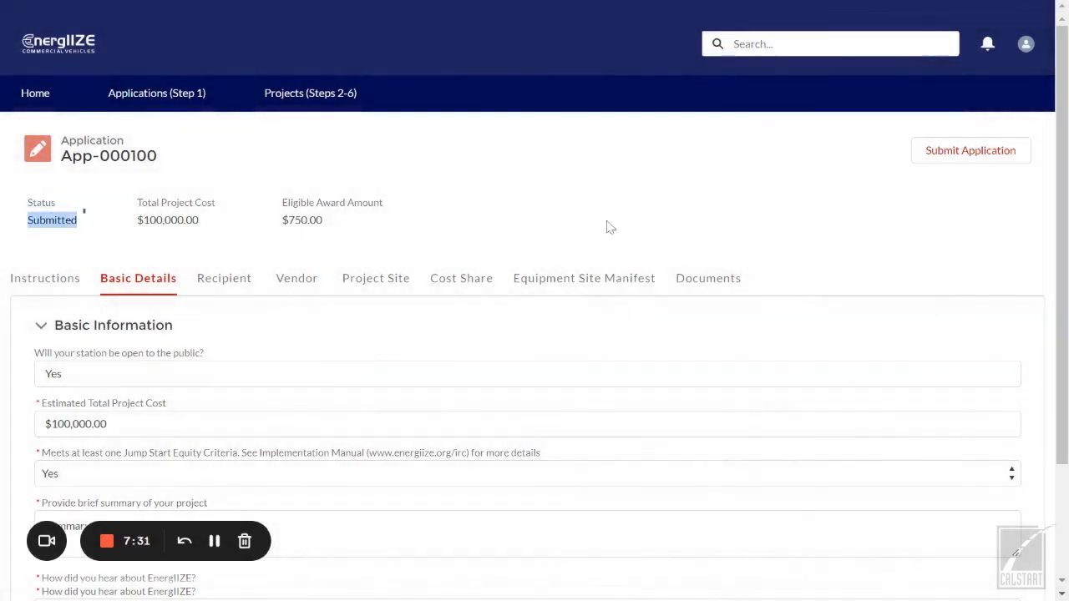
click(457, 224)
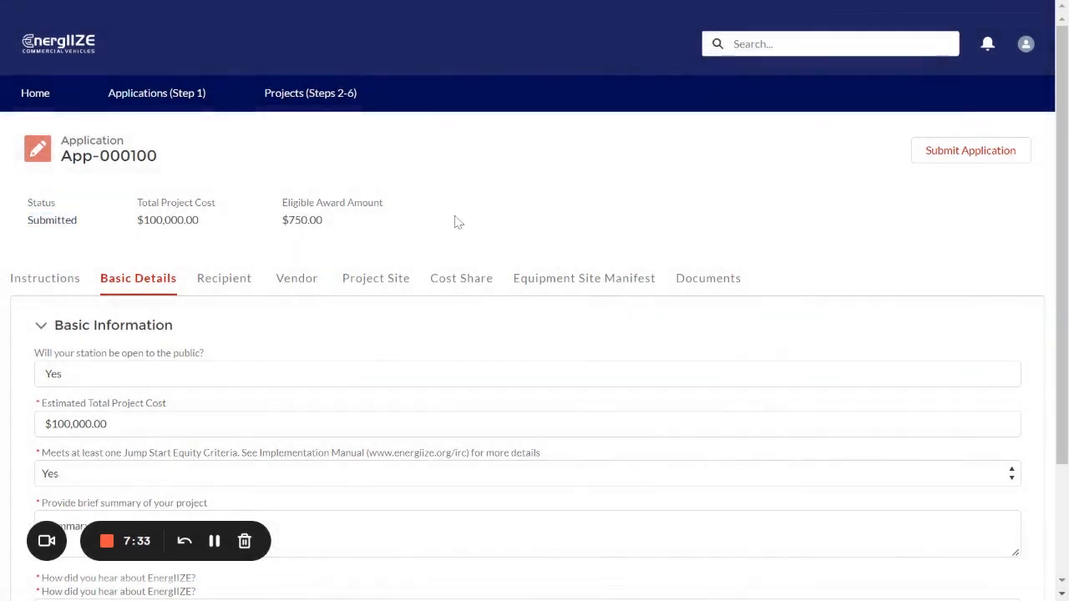